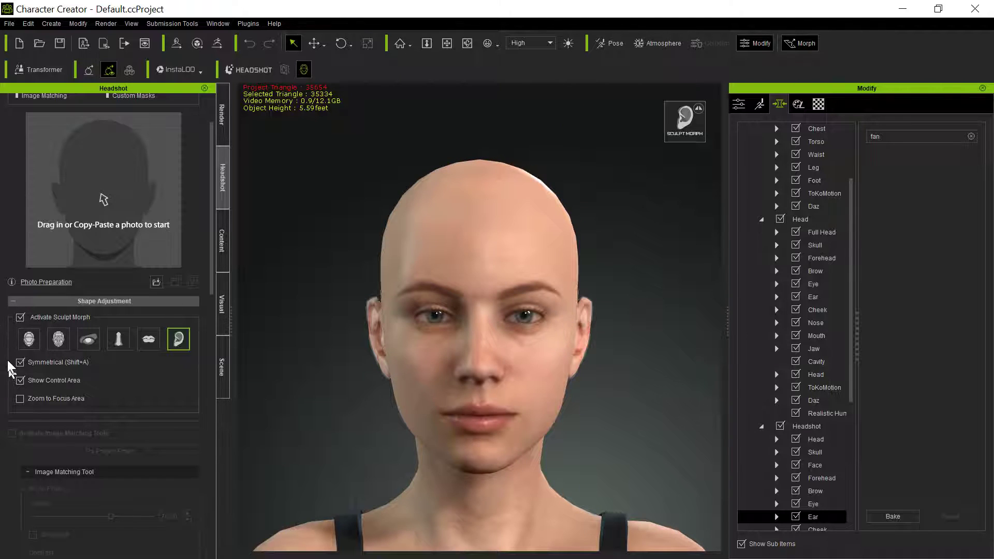
Sculpt both ears outward to Ear Outer Angle 97 and Ear Top Height 80, bake the shape, and clear the morph search
{"action": "left_click_drag", "start_coordinate": [573, 347], "coordinate": [636, 233]}
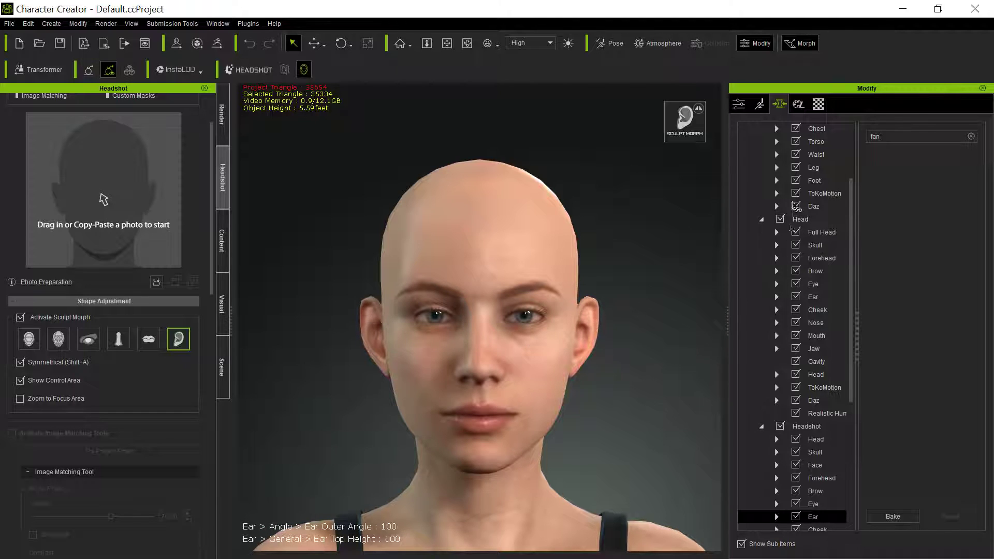
{"action": "left_click", "coordinate": [892, 517]}
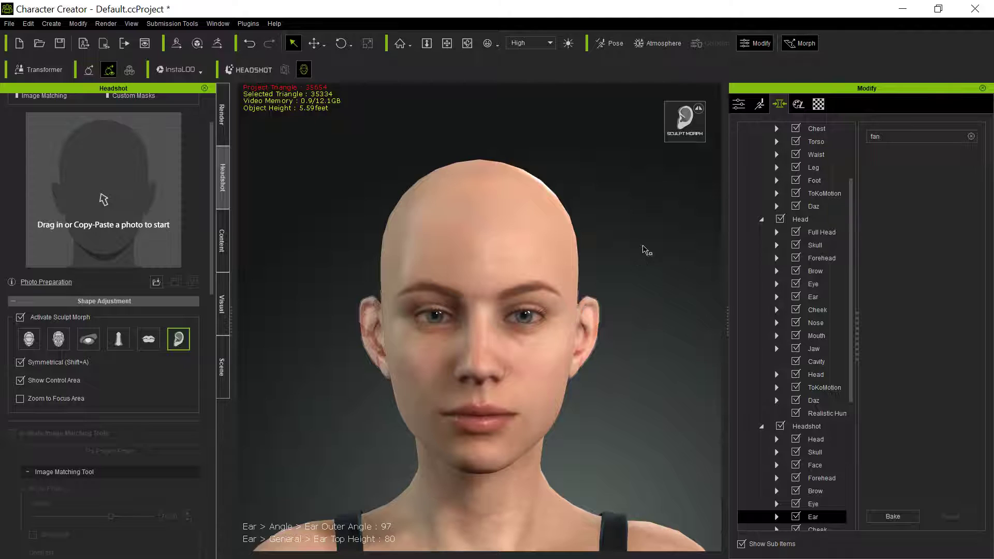
{"action": "left_click", "coordinate": [616, 304]}
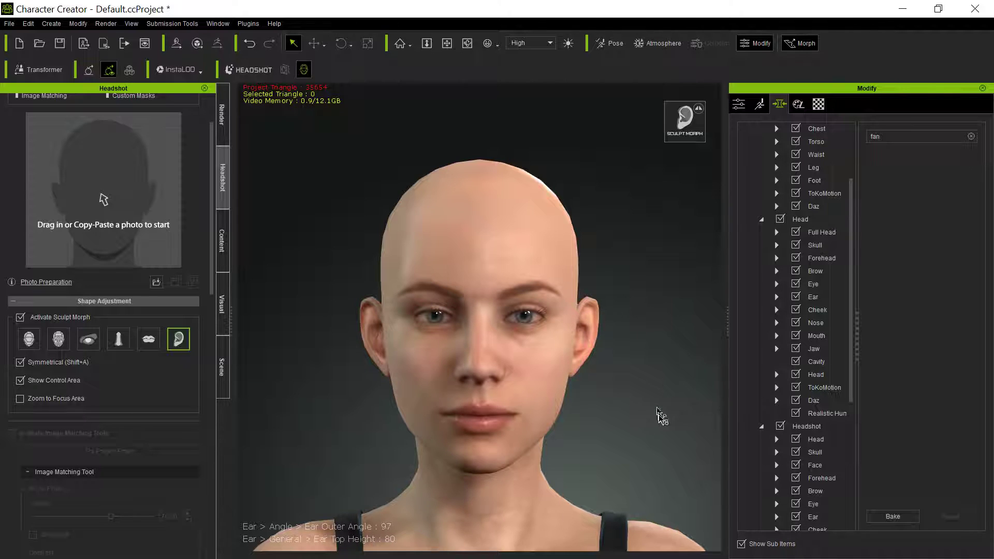
{"action": "left_click", "coordinate": [970, 136]}
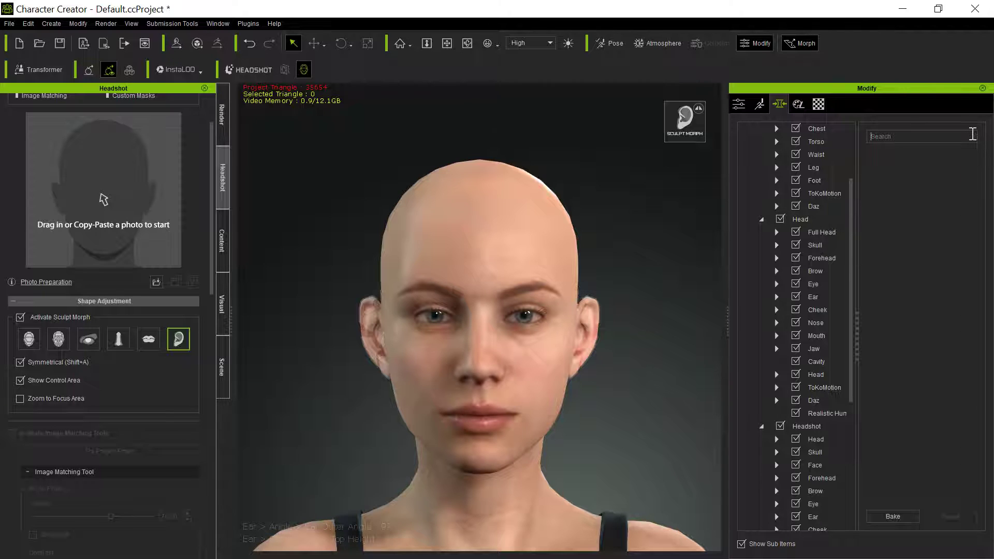
Sculpt and bake the ears outward a second time, extend them once more to Ear Outer Angle 100, and reset the unbaked morph
{"action": "left_click", "coordinate": [598, 325]}
{"action": "left_click_drag", "start_coordinate": [650, 349], "coordinate": [721, 261]}
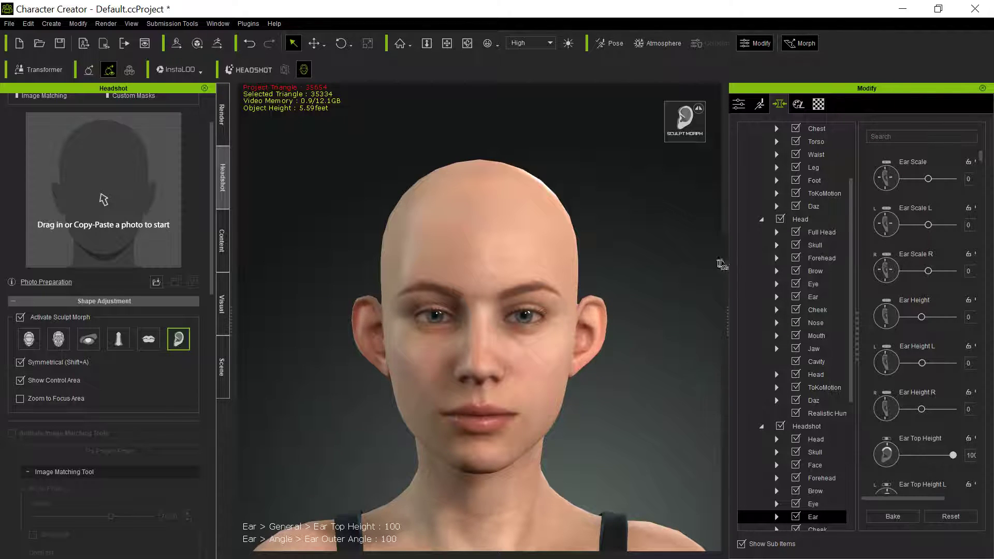
{"action": "left_click", "coordinate": [892, 515]}
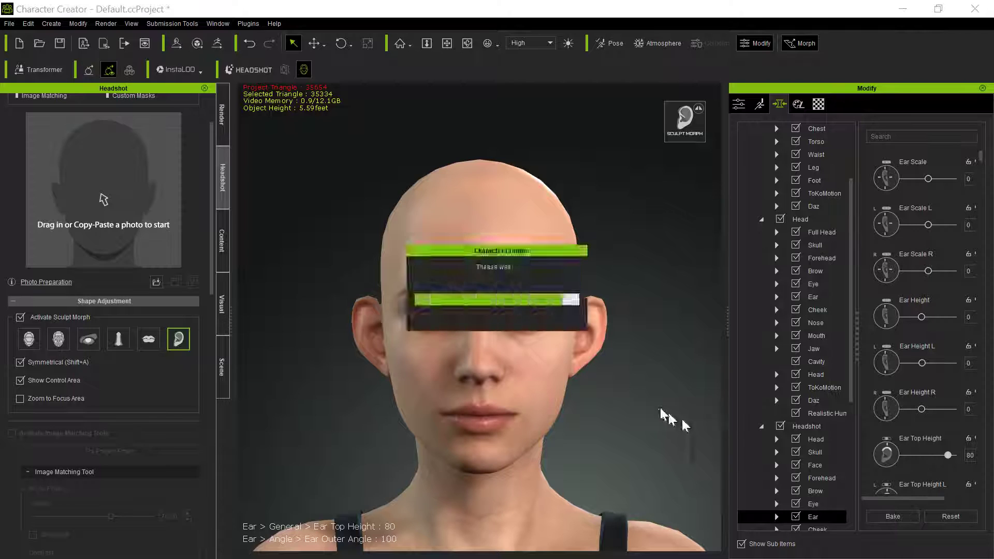
{"action": "left_click_drag", "start_coordinate": [619, 337], "coordinate": [693, 248]}
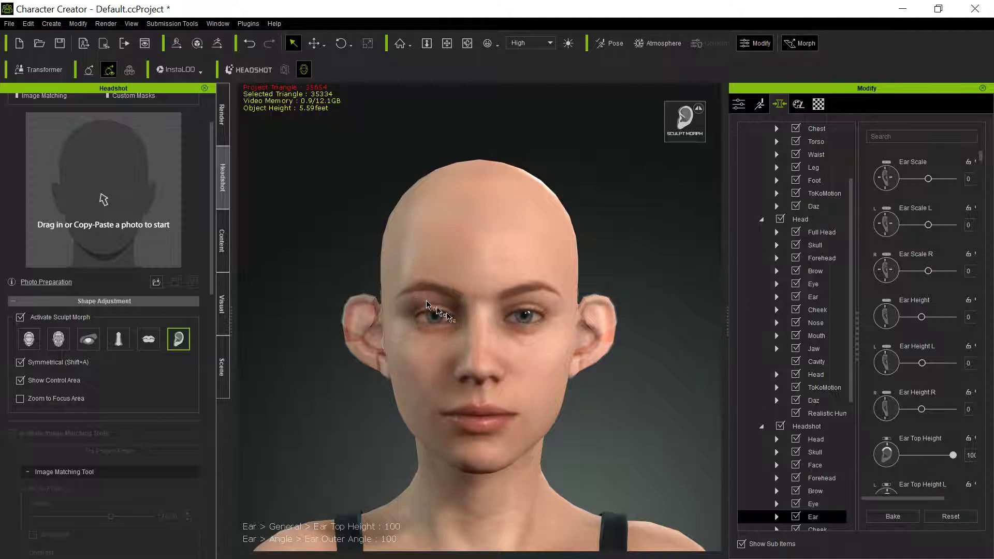
{"action": "left_click", "coordinate": [958, 514]}
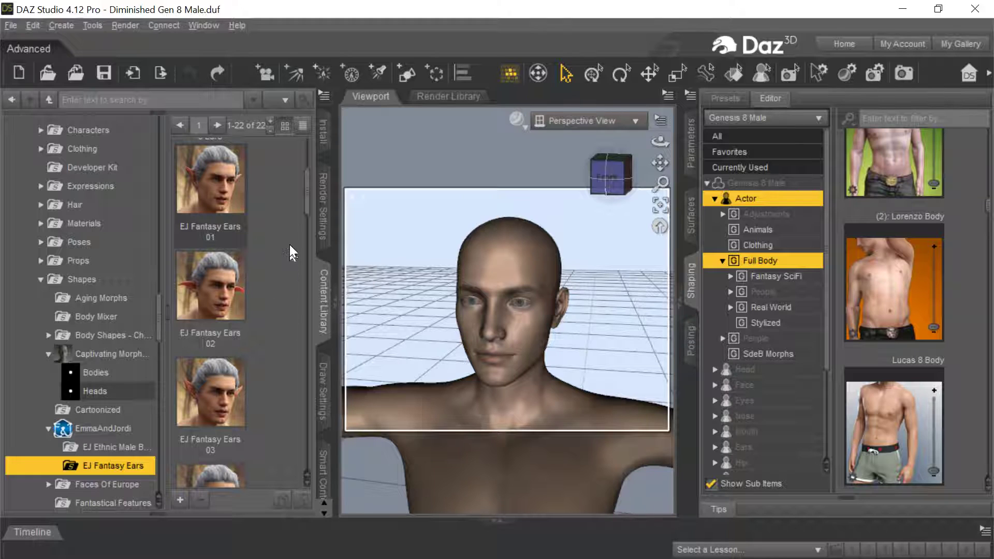
Switch to DAZ Studio and apply the EJ Fantasy Ears 01 shape preset to the Genesis 8 Male figure
{"action": "mouse_move", "coordinate": [306, 211]}
{"action": "left_mouse_down"}
{"action": "mouse_move", "coordinate": [306, 173]}
{"action": "mouse_move", "coordinate": [313, 210]}
{"action": "left_mouse_up"}
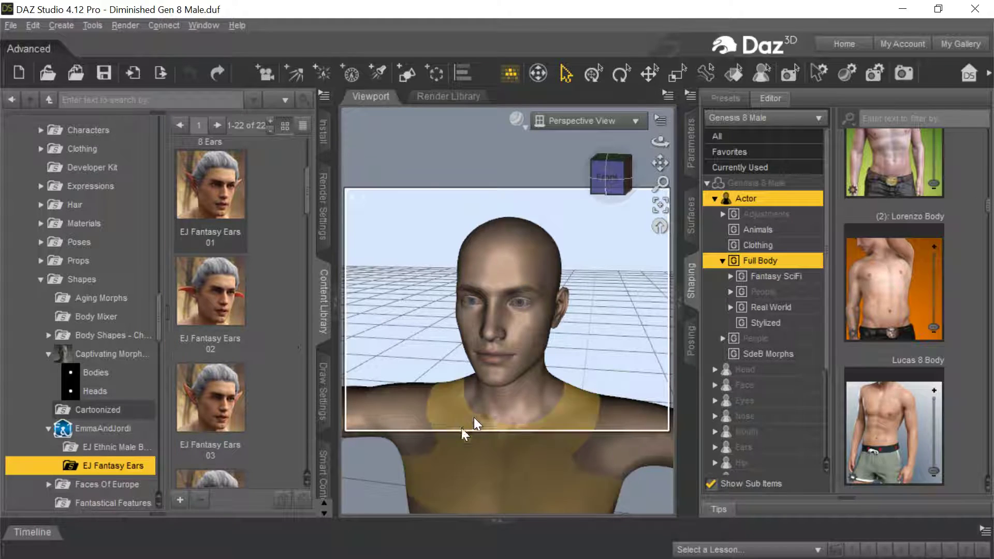
{"action": "left_click_drag", "start_coordinate": [660, 142], "coordinate": [643, 153]}
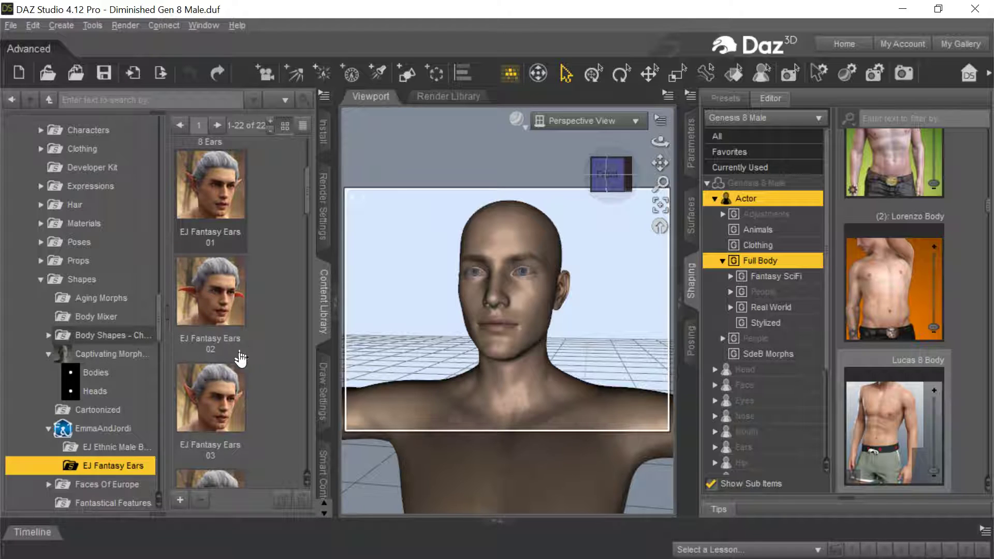
{"action": "mouse_move", "coordinate": [213, 305]}
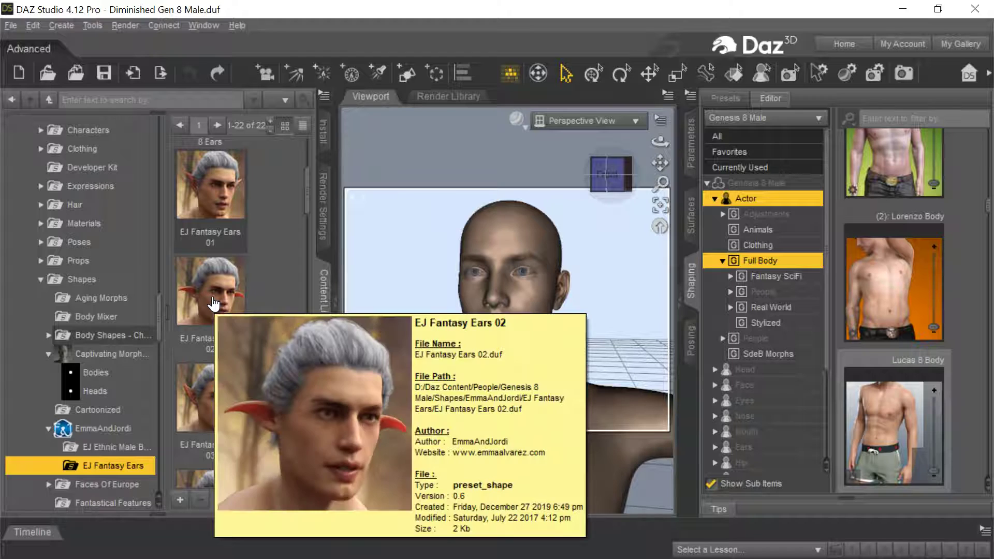
{"action": "left_click", "coordinate": [211, 196]}
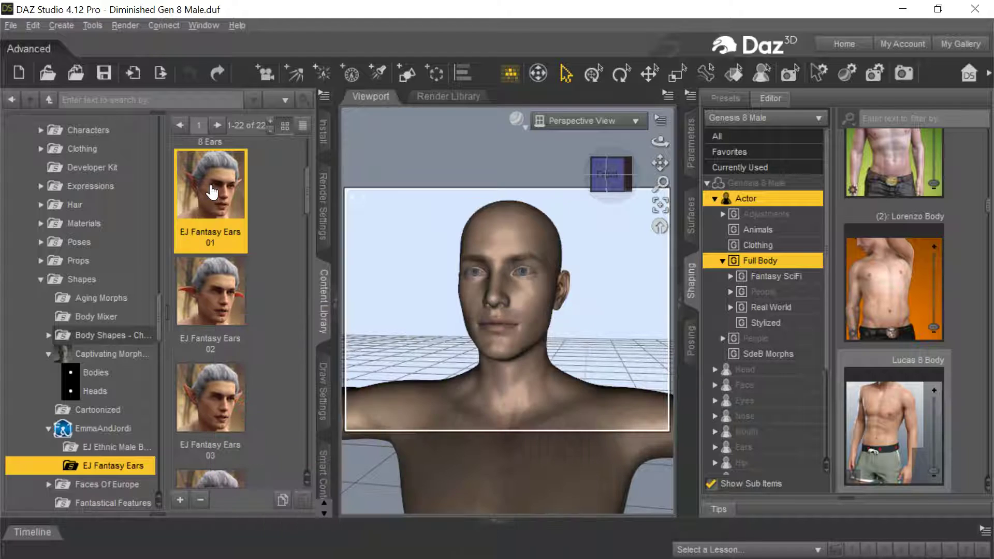
{"action": "left_click_drag", "start_coordinate": [211, 196], "coordinate": [466, 313]}
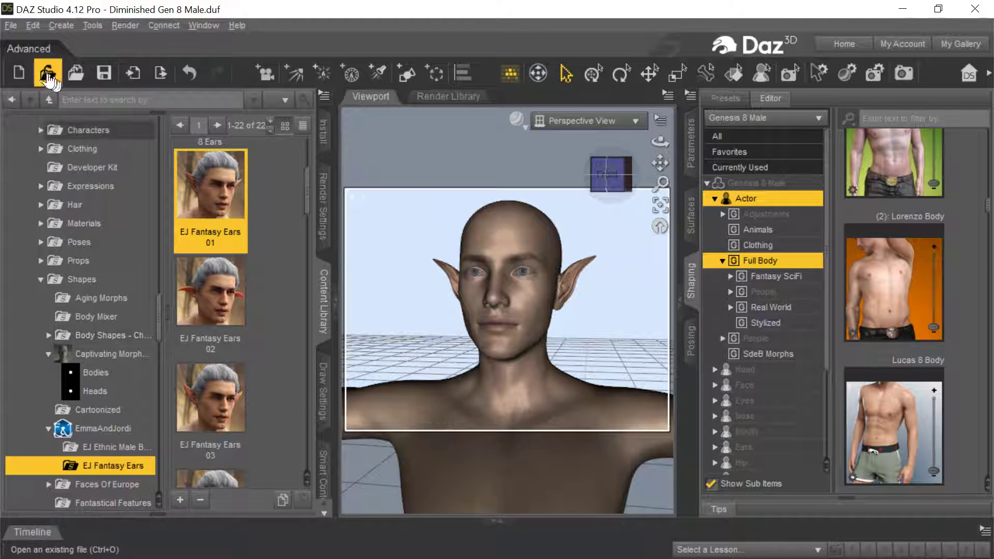
Export the Genesis 8 Male figure as an Autodesk FBX file named Fan Ears 01 in the Exports folder, accepting the FBX export options
{"action": "left_click", "coordinate": [11, 25]}
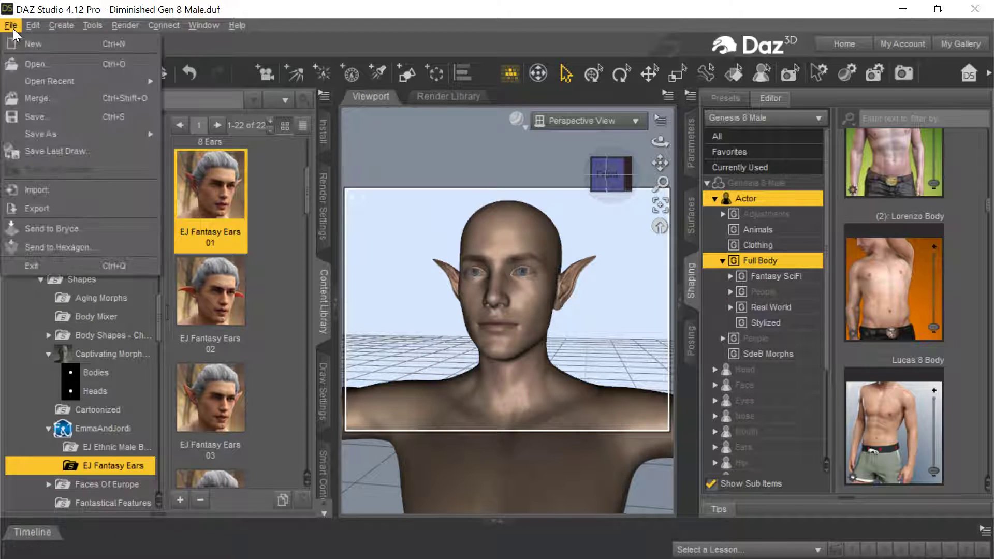
{"action": "left_click", "coordinate": [75, 207]}
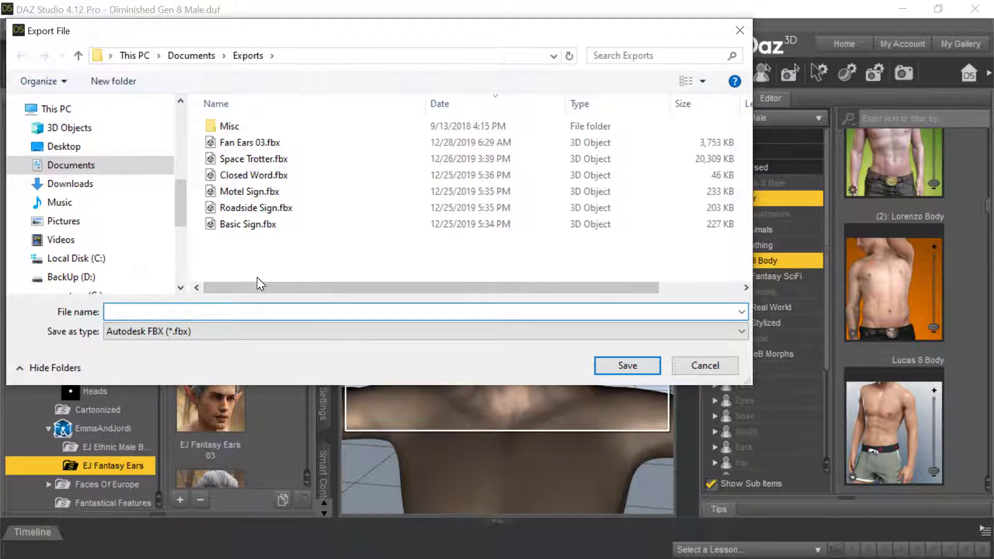
{"action": "type", "text": "Fanc"}
{"action": "key", "text": "BackSpace"}
{"action": "key", "text": "BackSpace"}
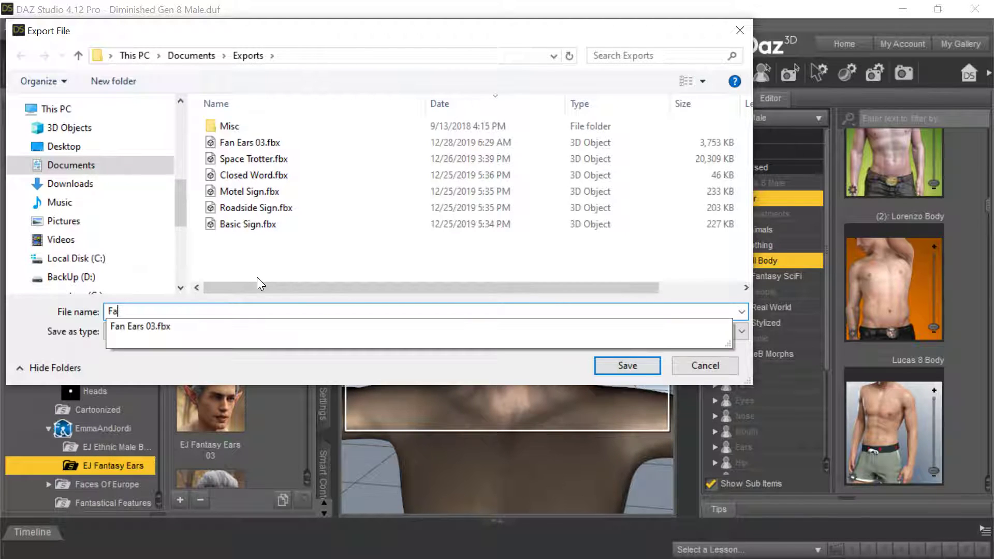
{"action": "type", "text": "n Ears 03"}
{"action": "key", "text": "Return"}
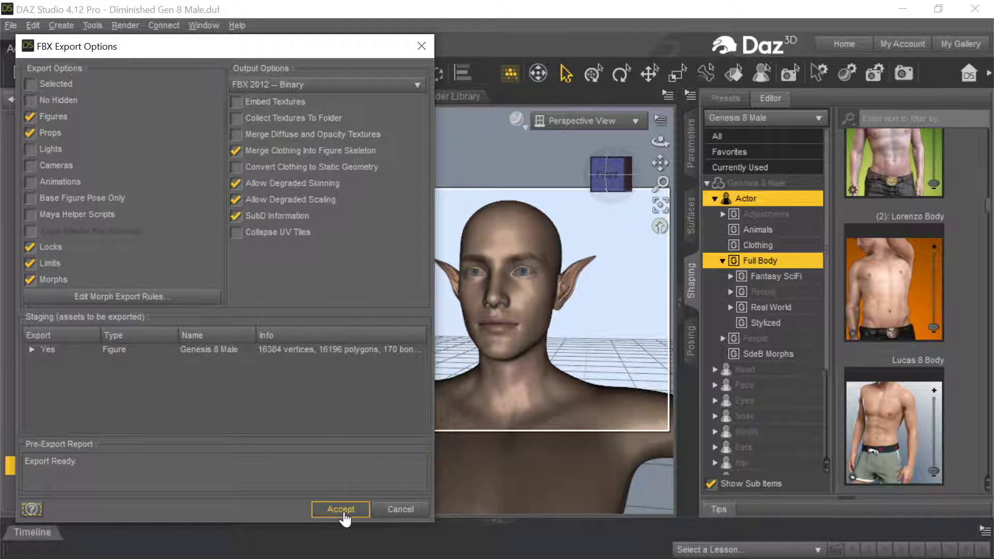
{"action": "left_click", "coordinate": [342, 510]}
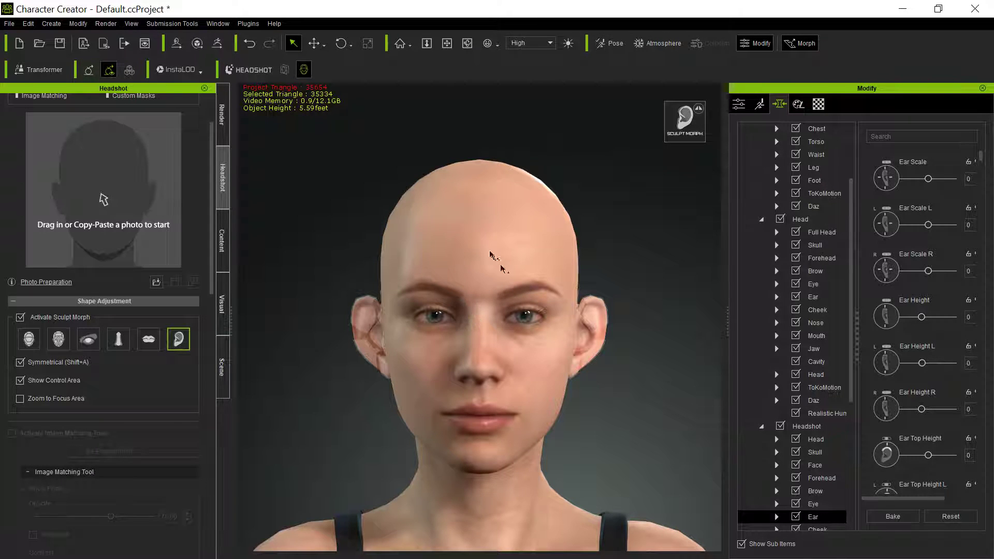
Switch to Character Creator and import Fan Ears 01.fbx through Transformer with Basic texture loading, discarding the current project unsaved
{"action": "left_click", "coordinate": [45, 71]}
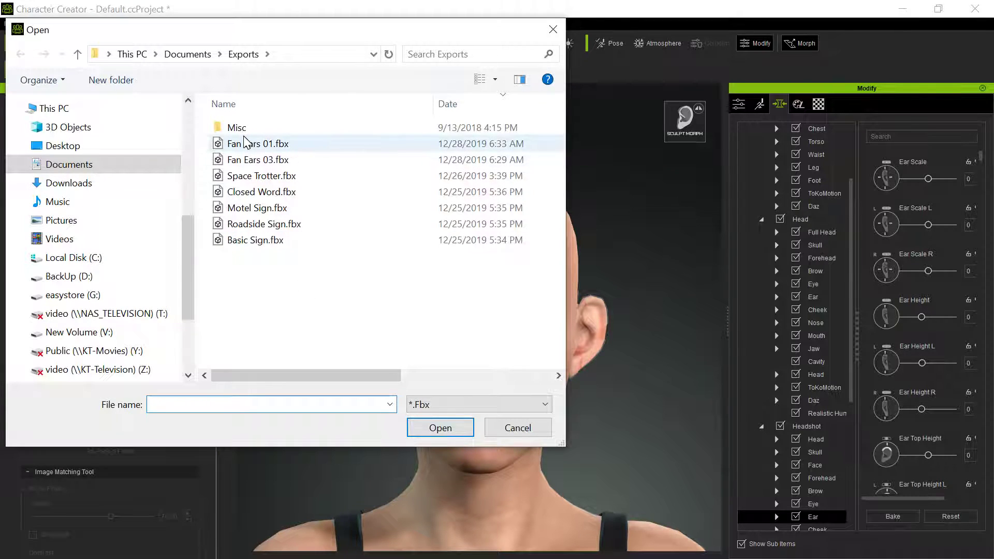
{"action": "left_click", "coordinate": [245, 144]}
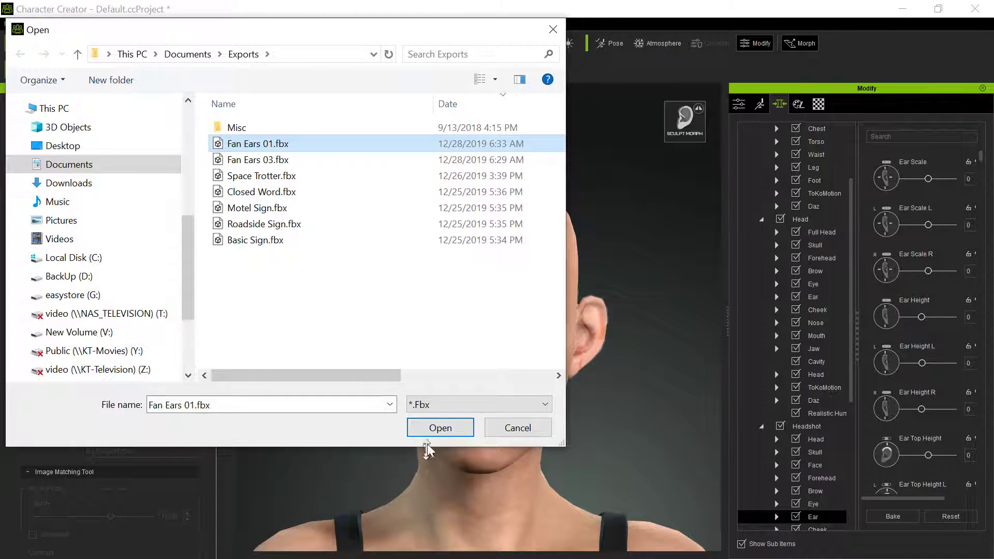
{"action": "left_click", "coordinate": [438, 427]}
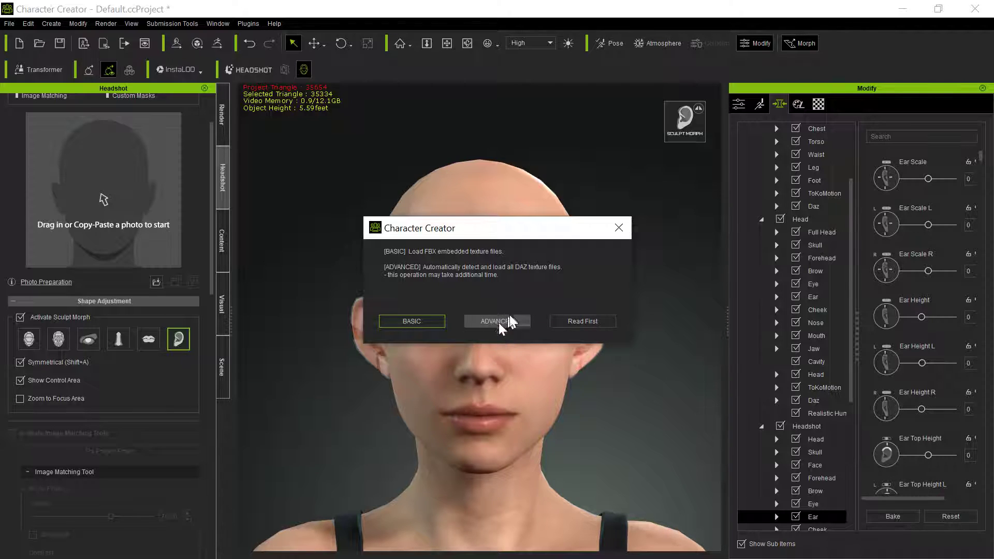
{"action": "left_click", "coordinate": [409, 318]}
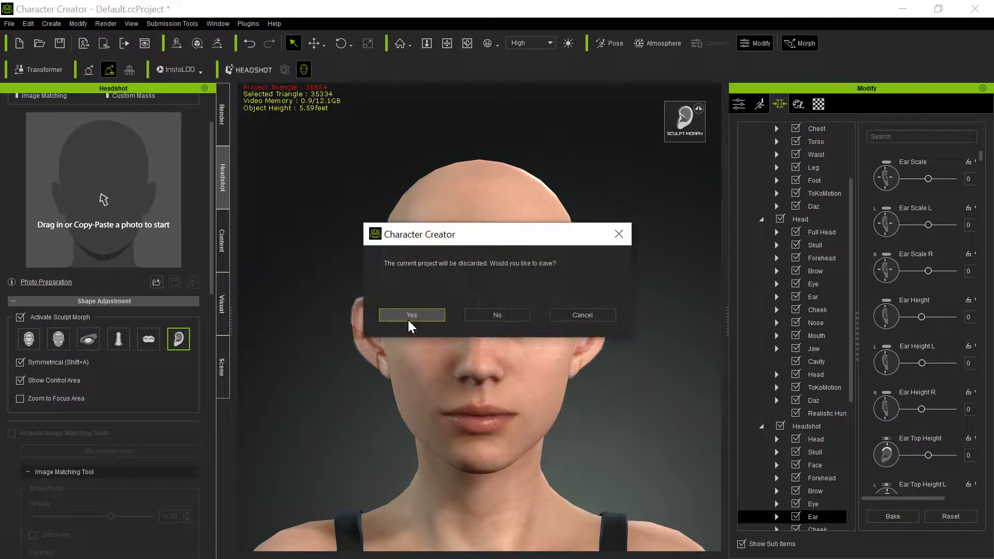
{"action": "left_click", "coordinate": [499, 319]}
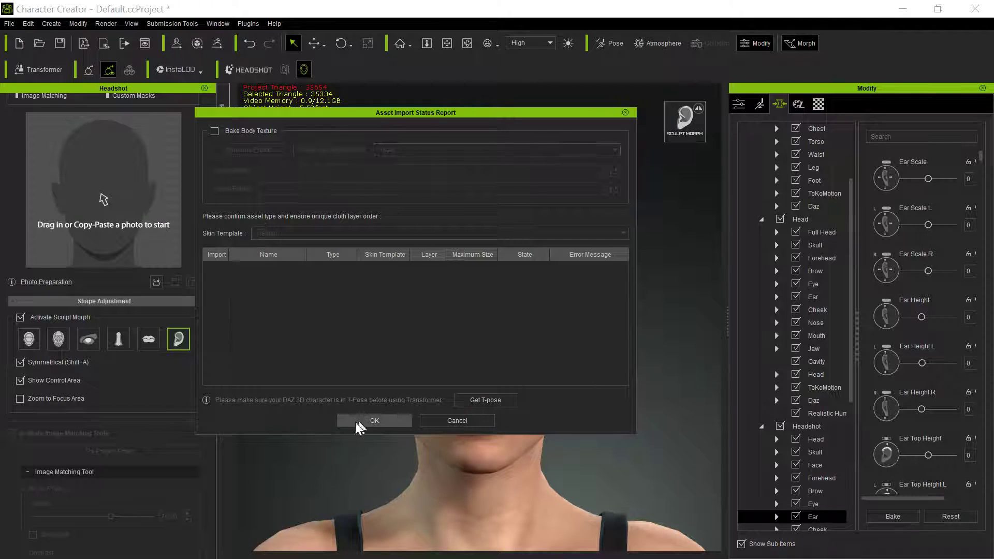
{"action": "left_click", "coordinate": [376, 419]}
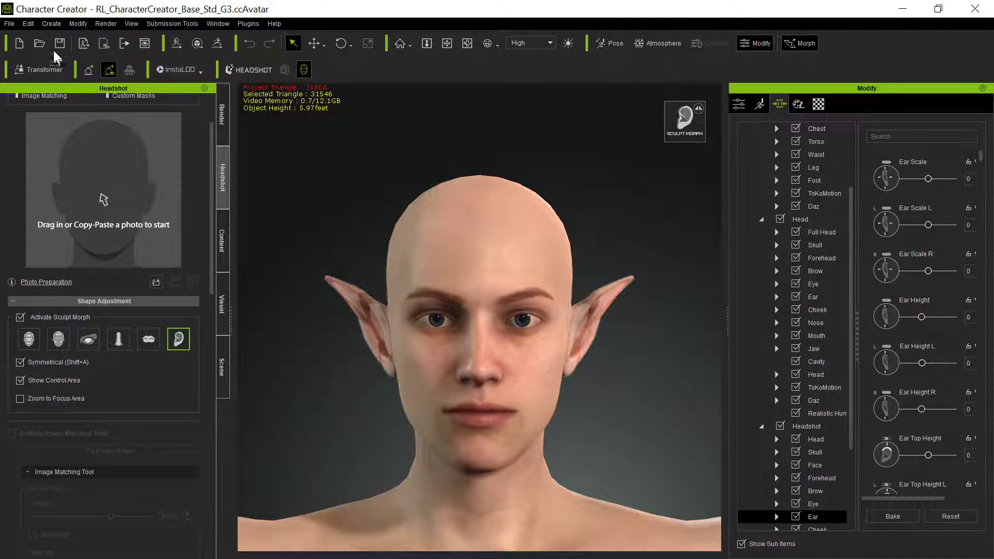
Export the imported character as an iClone avatar named Fan Ears 01 with the maximum texture size set to 256x256
{"action": "left_click", "coordinate": [9, 23]}
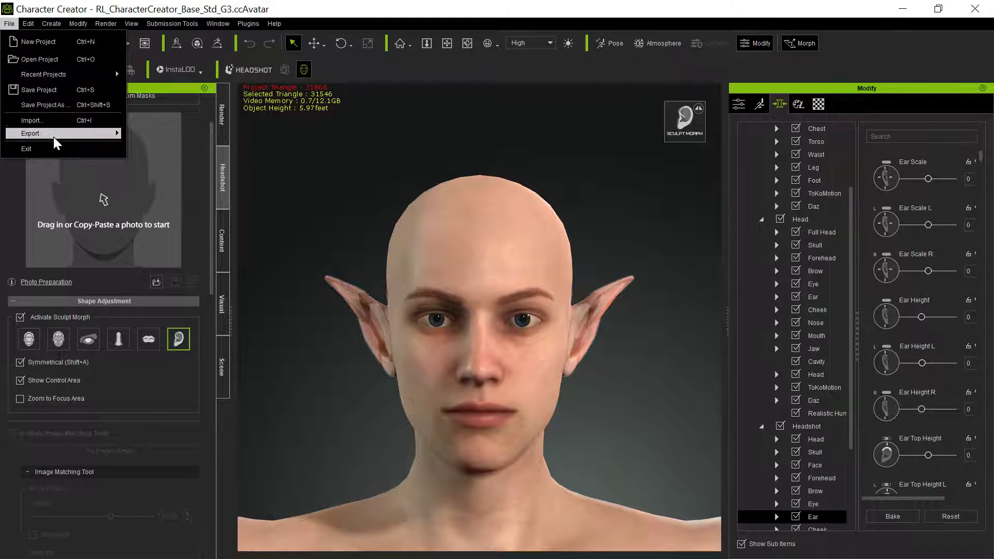
{"action": "mouse_move", "coordinate": [57, 133]}
{"action": "left_click", "coordinate": [149, 144]}
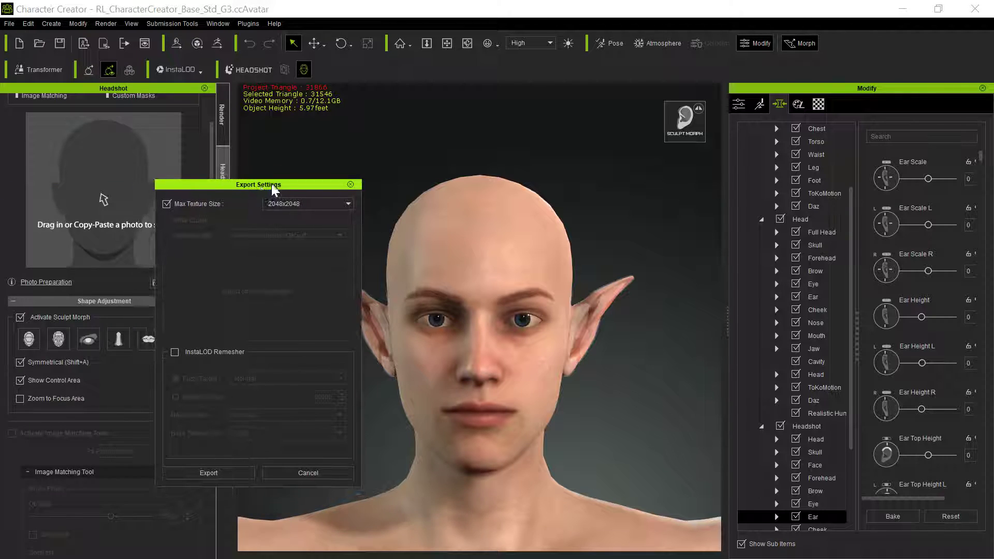
{"action": "left_click", "coordinate": [321, 204]}
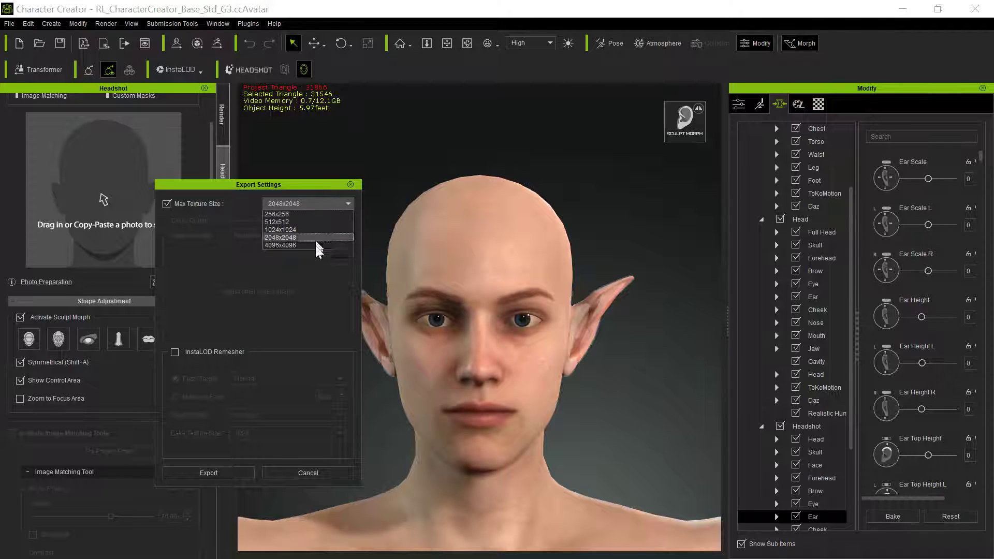
{"action": "left_click", "coordinate": [302, 214]}
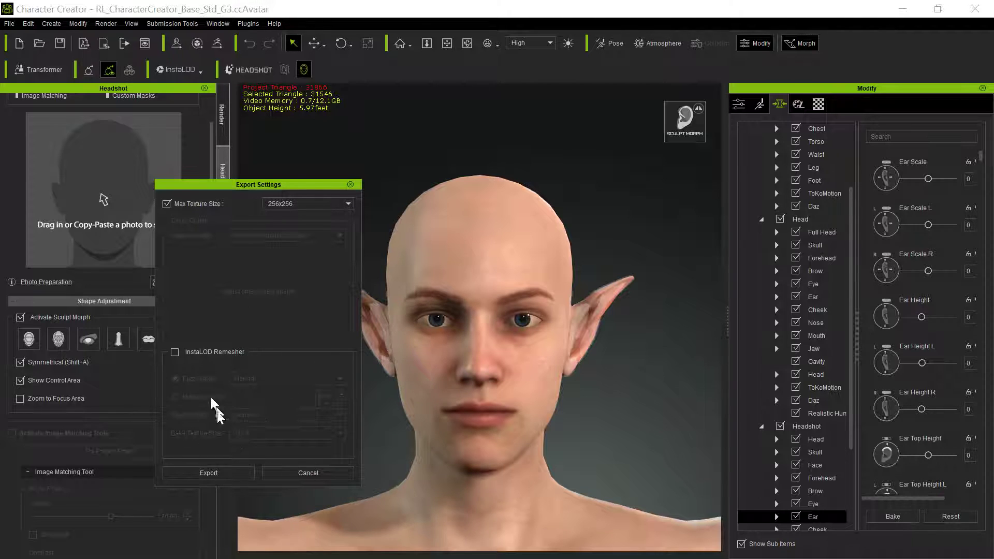
{"action": "left_click", "coordinate": [214, 475]}
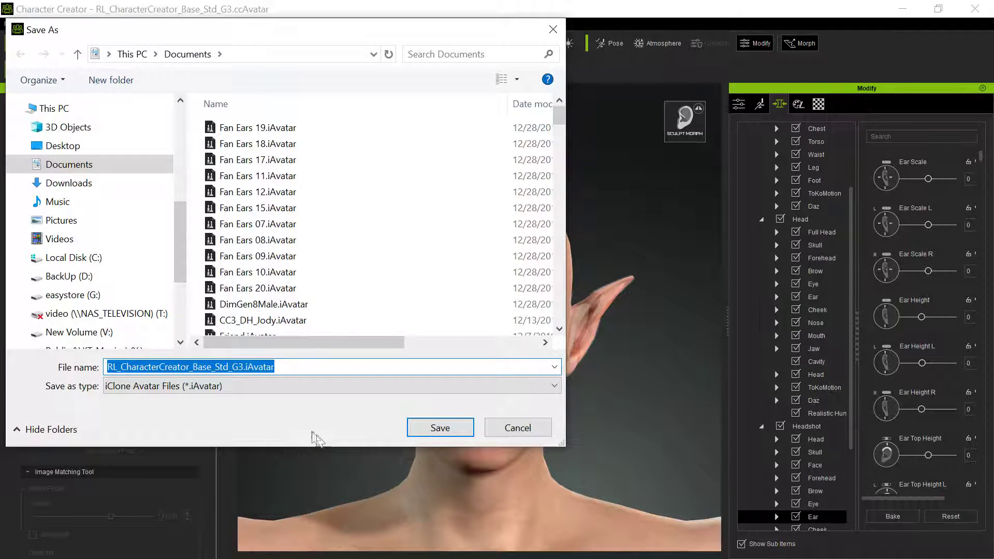
{"action": "type", "text": "Fan"}
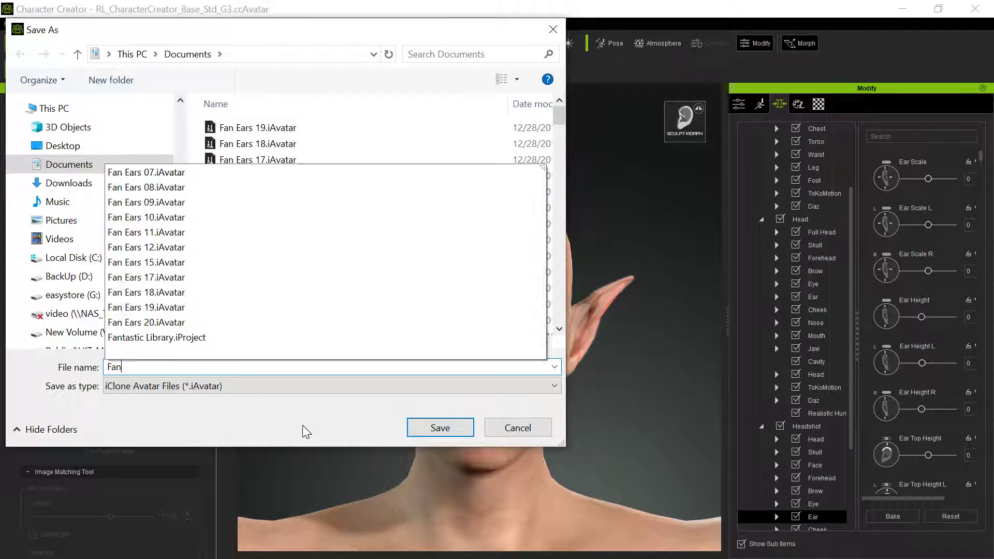
{"action": "type", "text": " Ears 01"}
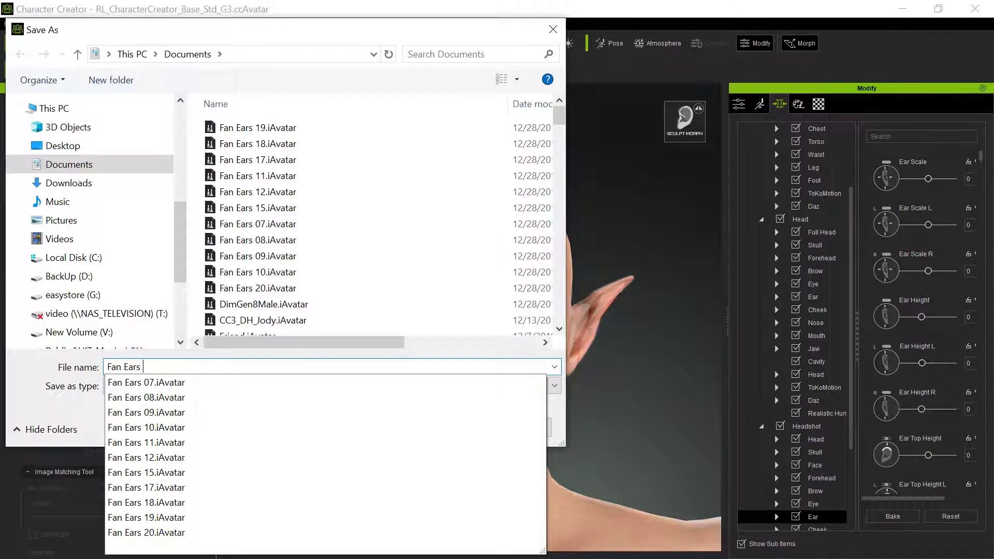
{"action": "key", "text": "Return"}
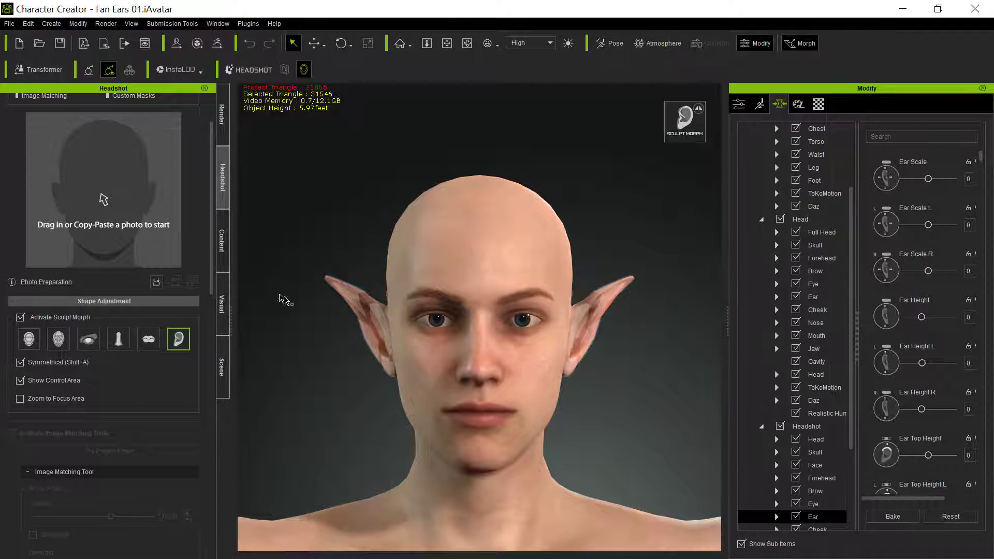
Start a new project without saving the imported character, and open the Morph Slider Editor
{"action": "left_click", "coordinate": [12, 23]}
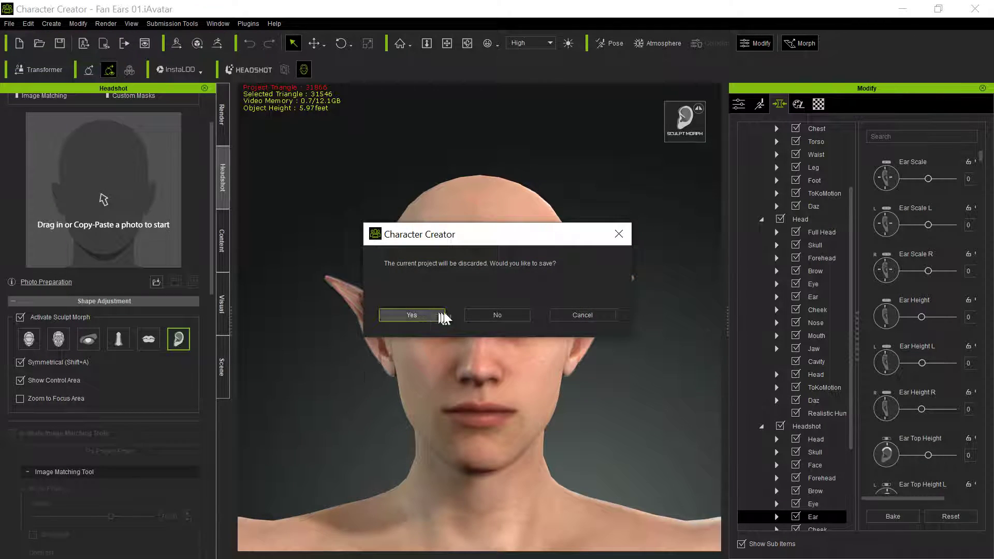
{"action": "left_click", "coordinate": [504, 315]}
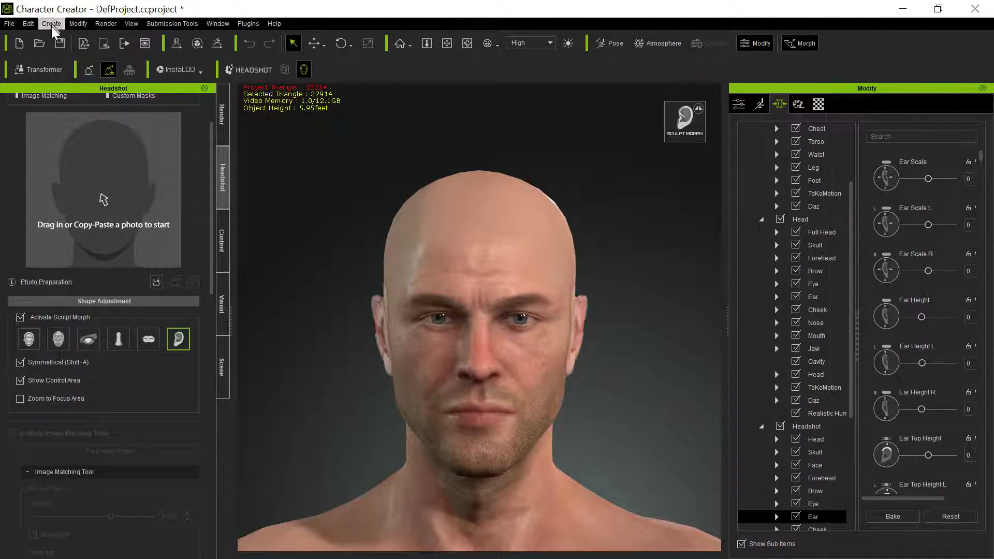
{"action": "left_click", "coordinate": [50, 24]}
{"action": "left_click", "coordinate": [54, 35]}
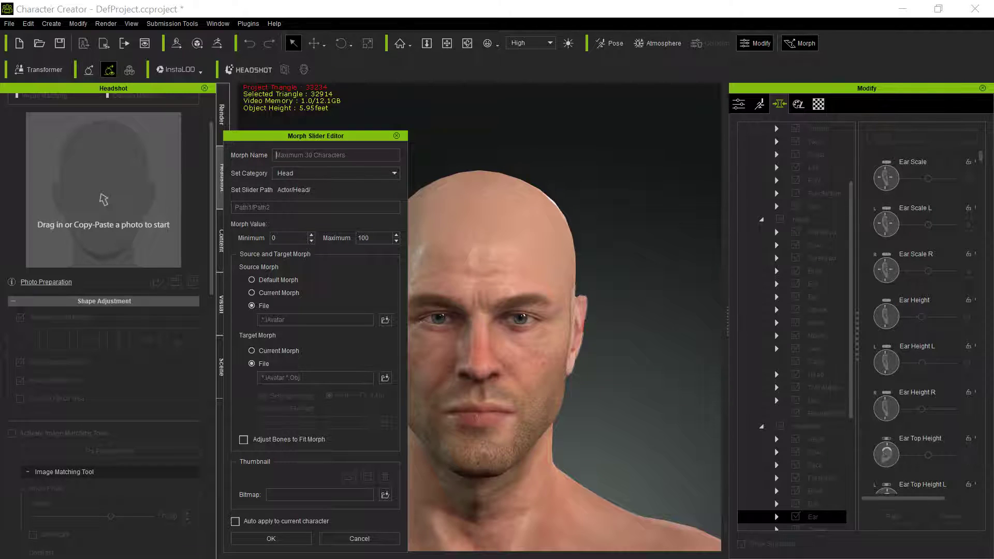
Create a Head morph slider named Fan Ear 01 with DimGen8Male.iAvatar as the source morph and Fan Ears 01.iAvatar as the target
{"action": "type", "text": "Fan Ear 01"}
{"action": "left_click", "coordinate": [385, 319]}
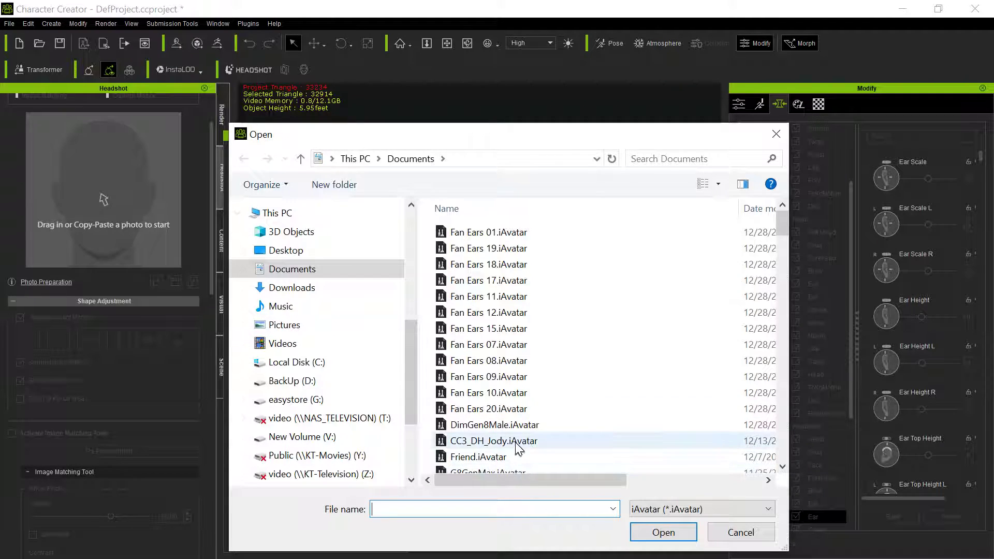
{"action": "left_click", "coordinate": [514, 425]}
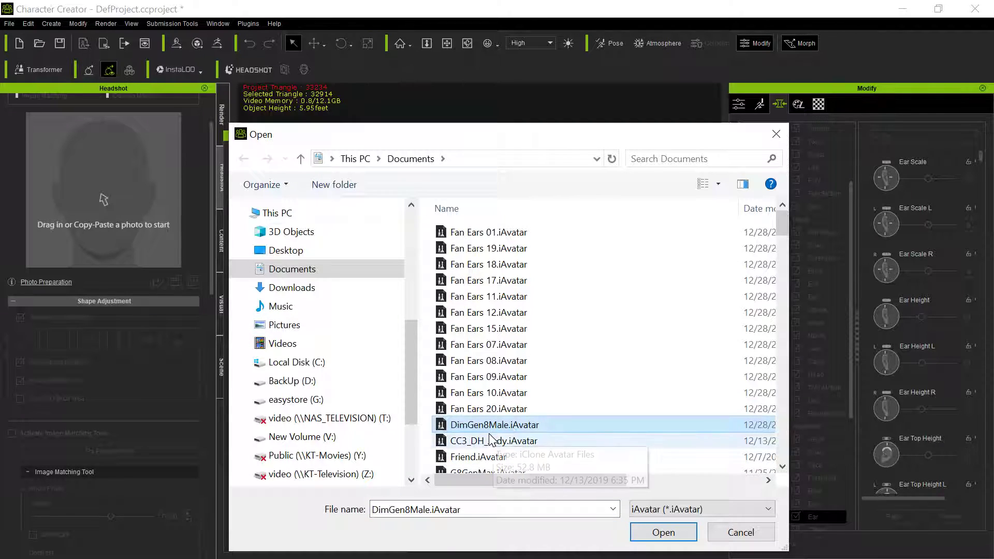
{"action": "left_click", "coordinate": [653, 535]}
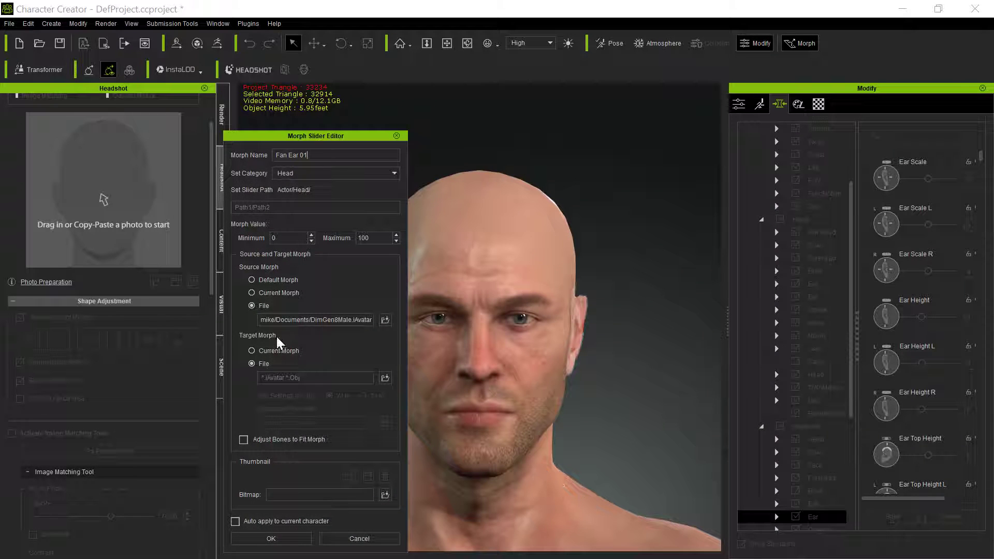
{"action": "left_click", "coordinate": [385, 378]}
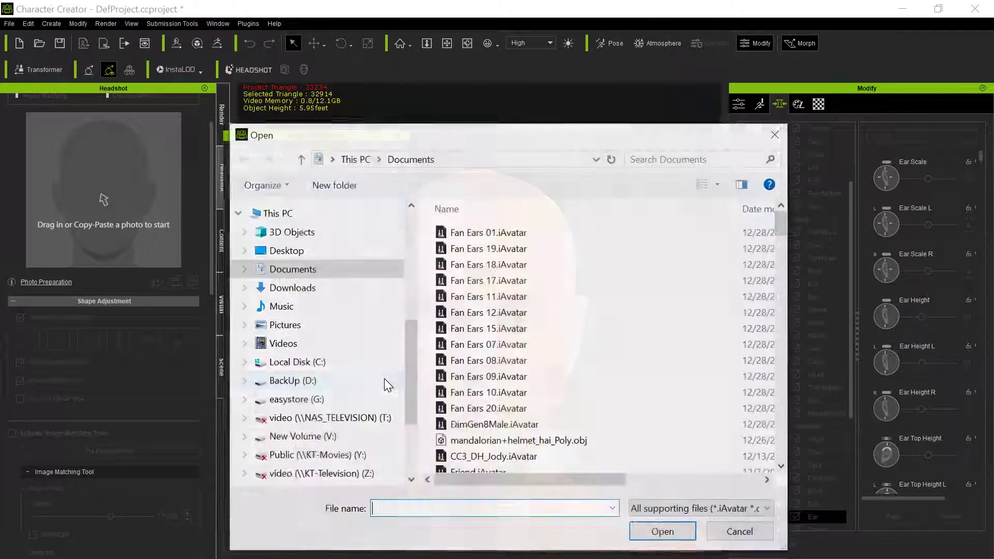
{"action": "left_click", "coordinate": [510, 233]}
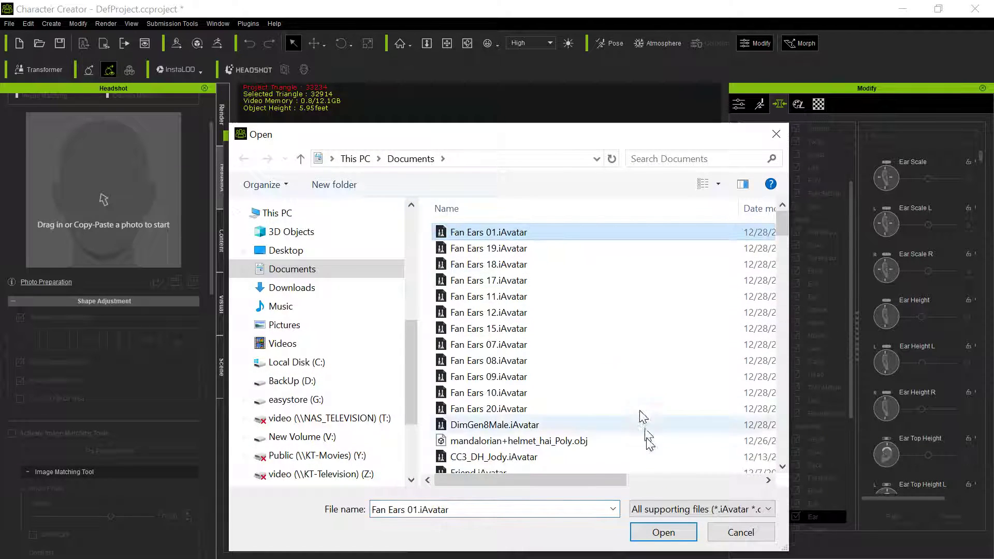
{"action": "left_click", "coordinate": [662, 532]}
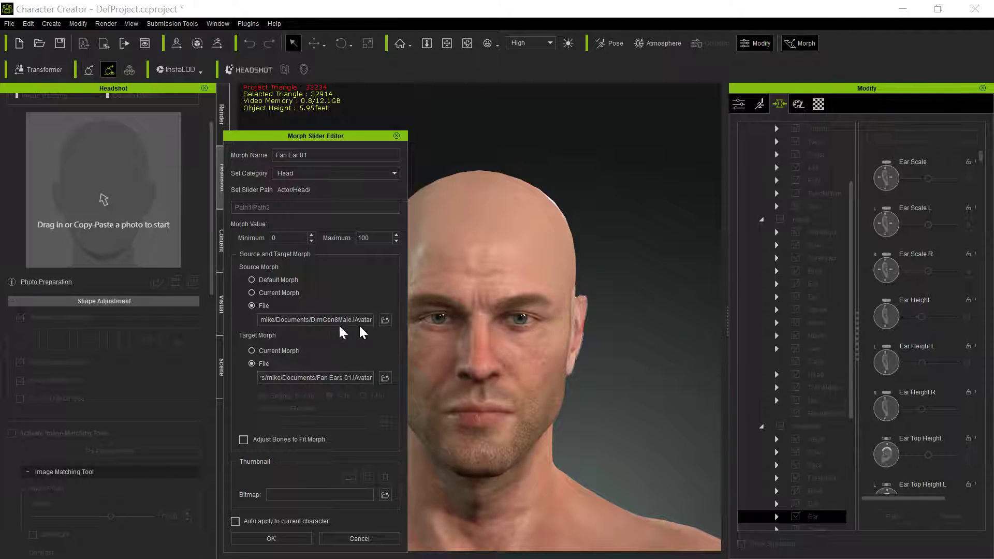
{"action": "left_click", "coordinate": [289, 539]}
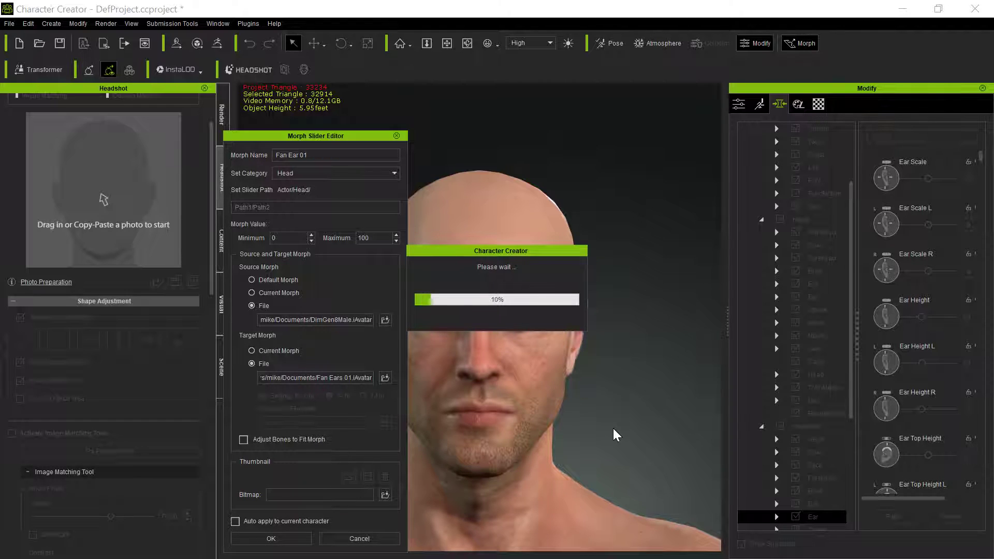
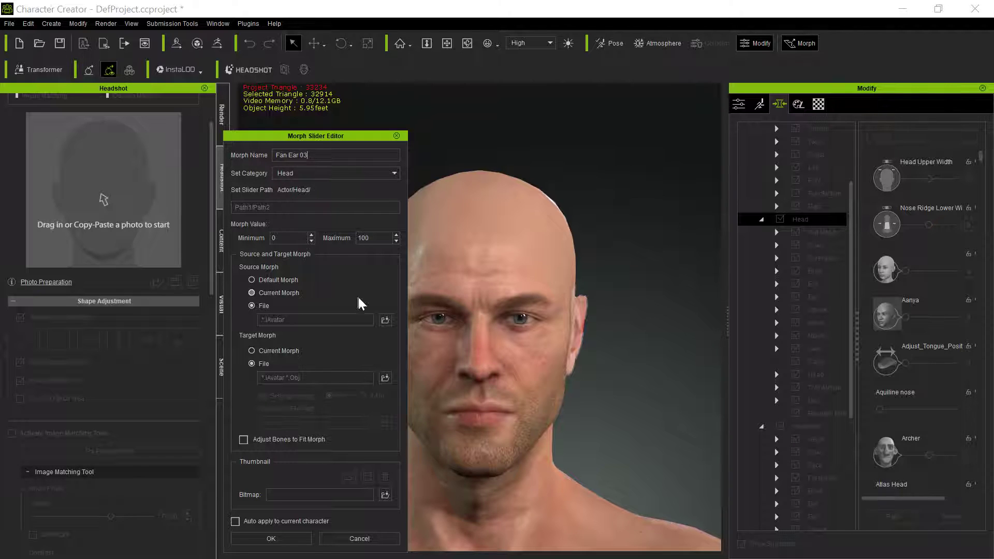
{"action": "left_click", "coordinate": [385, 319]}
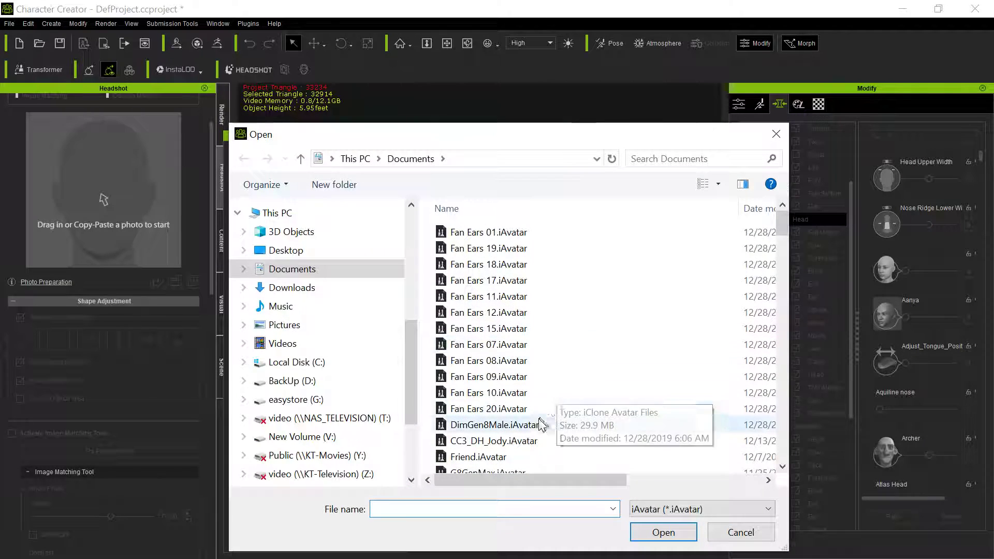
{"action": "left_click", "coordinate": [531, 424]}
{"action": "left_click", "coordinate": [654, 530]}
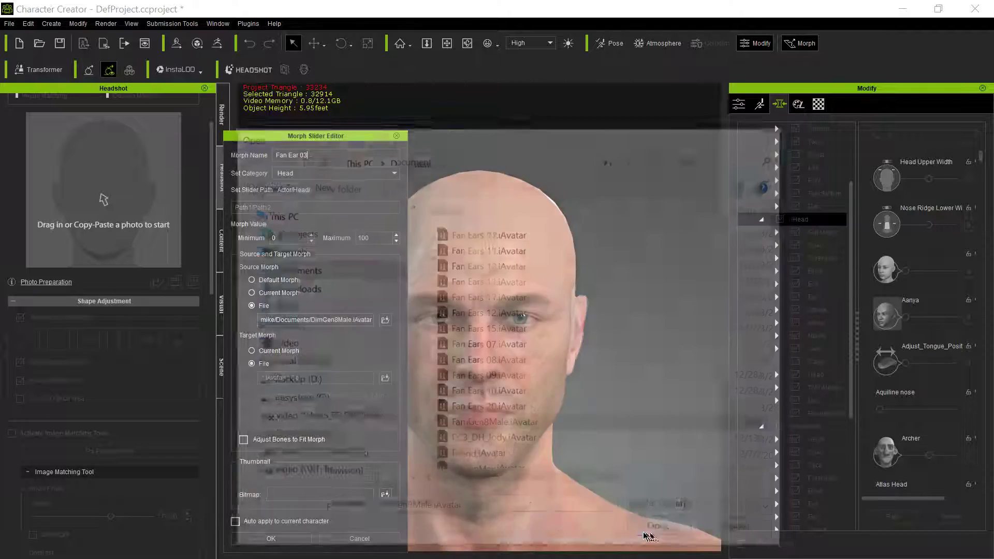
{"action": "left_click", "coordinate": [385, 377]}
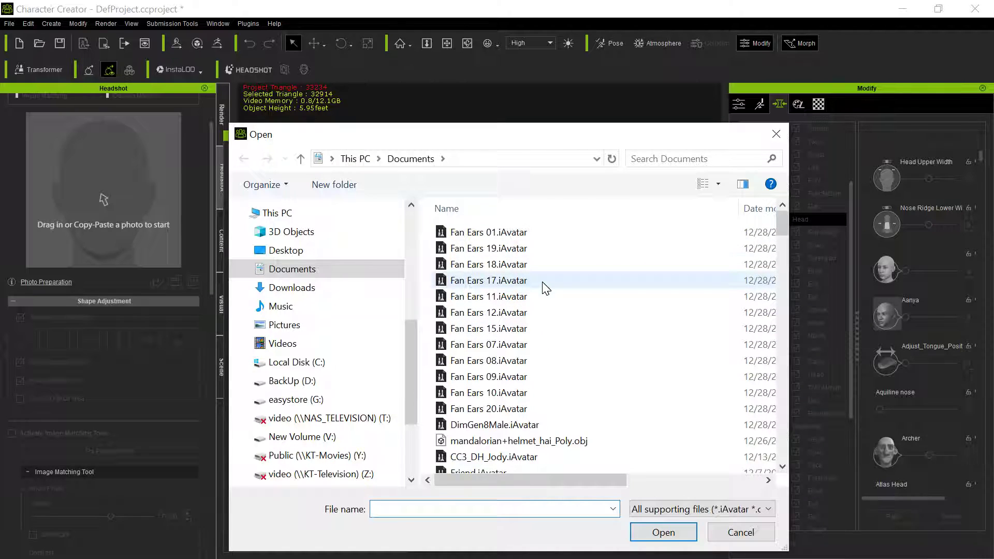
{"action": "scroll", "coordinate": [545, 288], "scroll_direction": "down", "scroll_amount": 1}
{"action": "scroll", "coordinate": [545, 289], "scroll_direction": "up", "scroll_amount": 1}
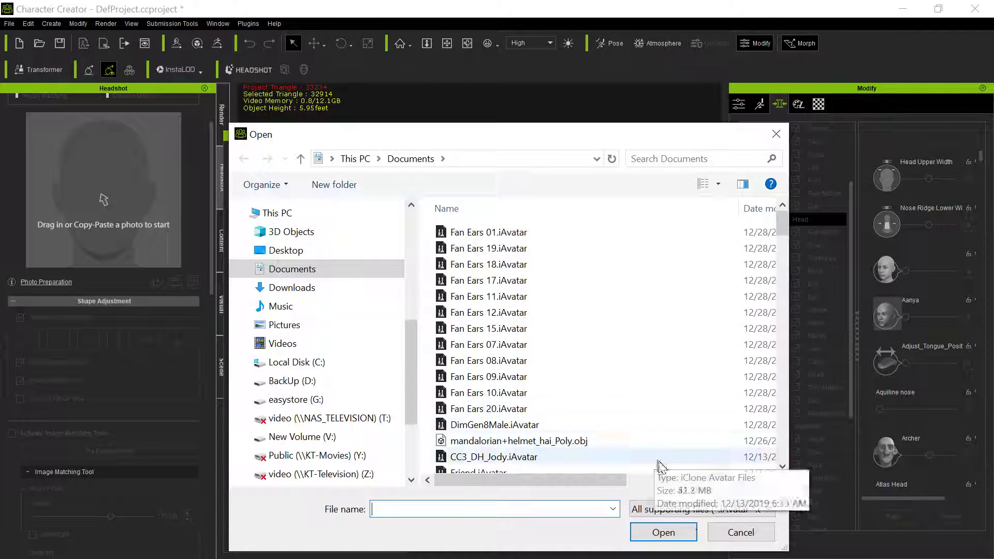
{"action": "left_click", "coordinate": [750, 538]}
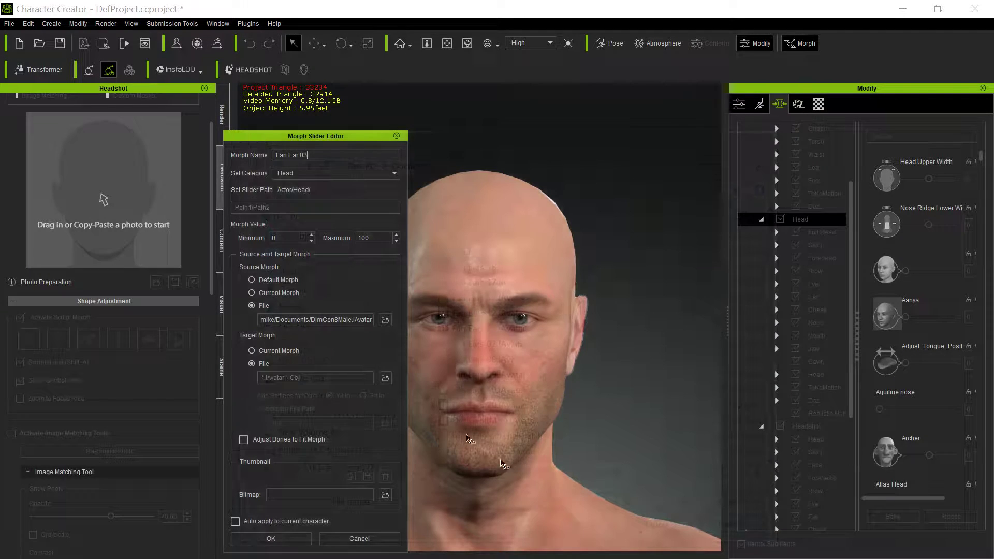
{"action": "left_click", "coordinate": [362, 539]}
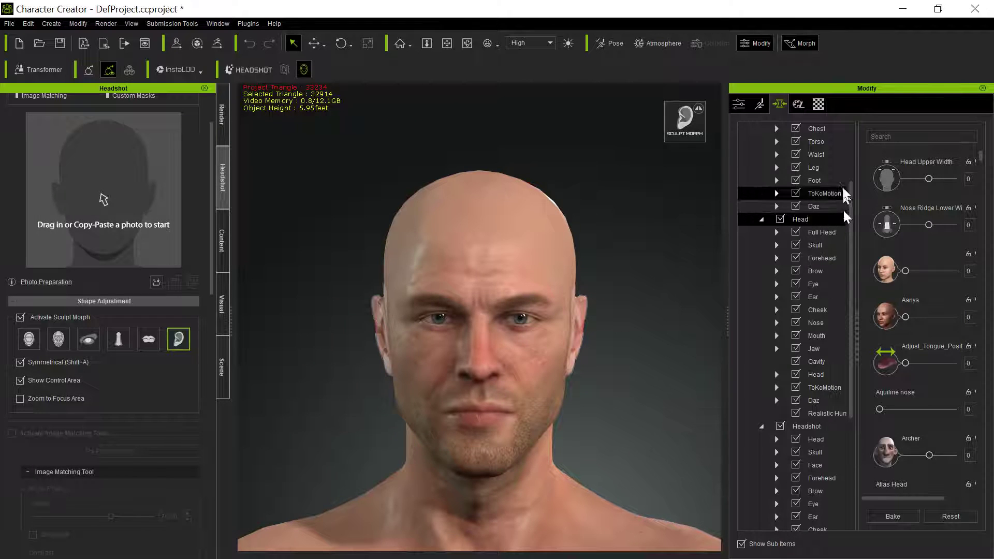
Search the Actor morphs for "fan" and set Fan Ear 01 to about 24, Fan Ear 11 to 44 and Fan Ear 12 to 36
{"action": "scroll", "coordinate": [771, 156], "scroll_direction": "up", "scroll_amount": 4}
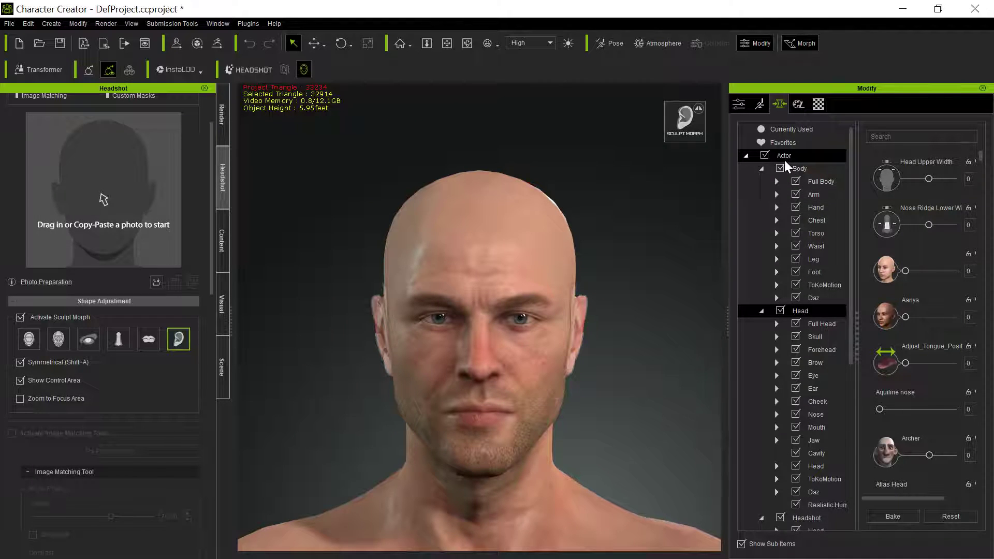
{"action": "left_click", "coordinate": [932, 137]}
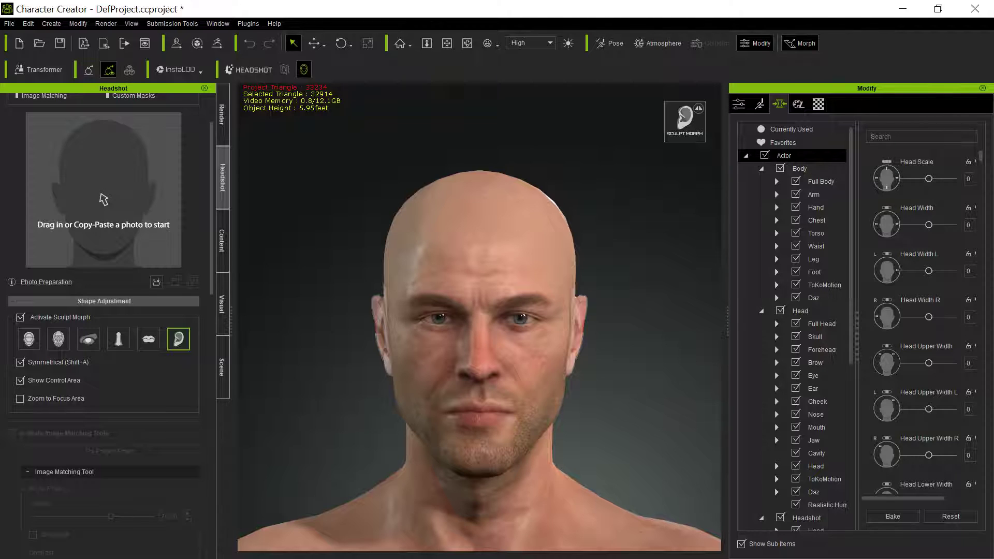
{"action": "type", "text": "fan"}
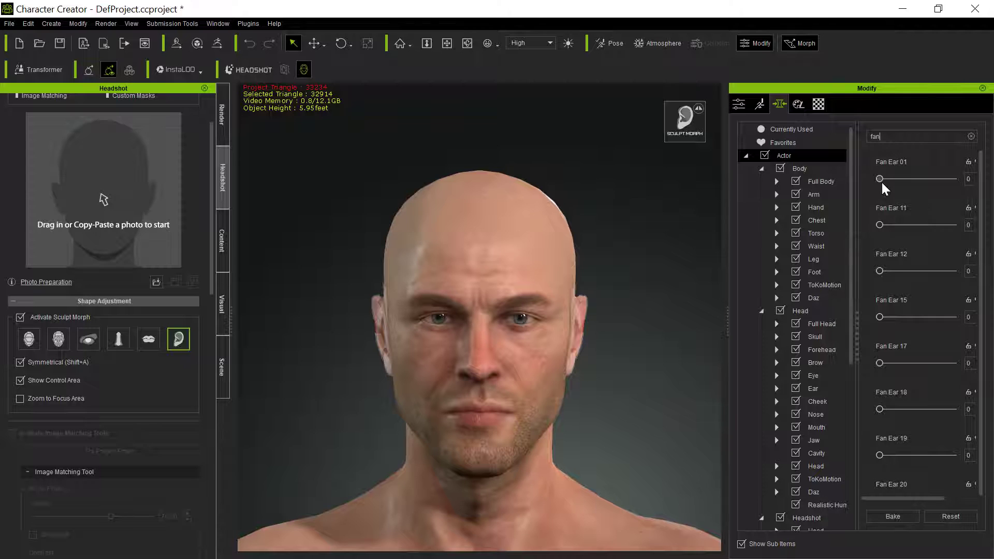
{"action": "left_click_drag", "start_coordinate": [880, 180], "coordinate": [901, 190]}
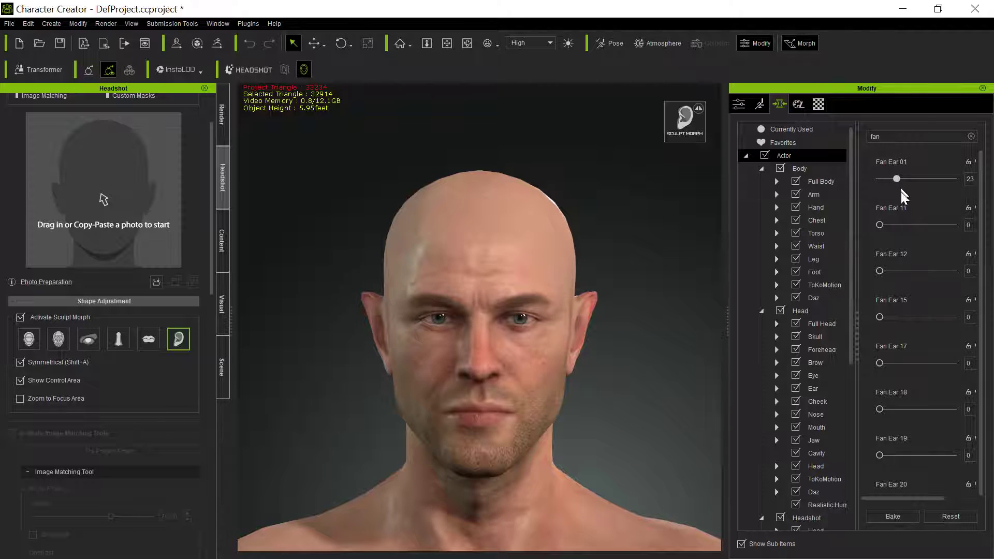
{"action": "left_click_drag", "start_coordinate": [879, 224], "coordinate": [912, 224]}
{"action": "left_click_drag", "start_coordinate": [880, 271], "coordinate": [906, 271]}
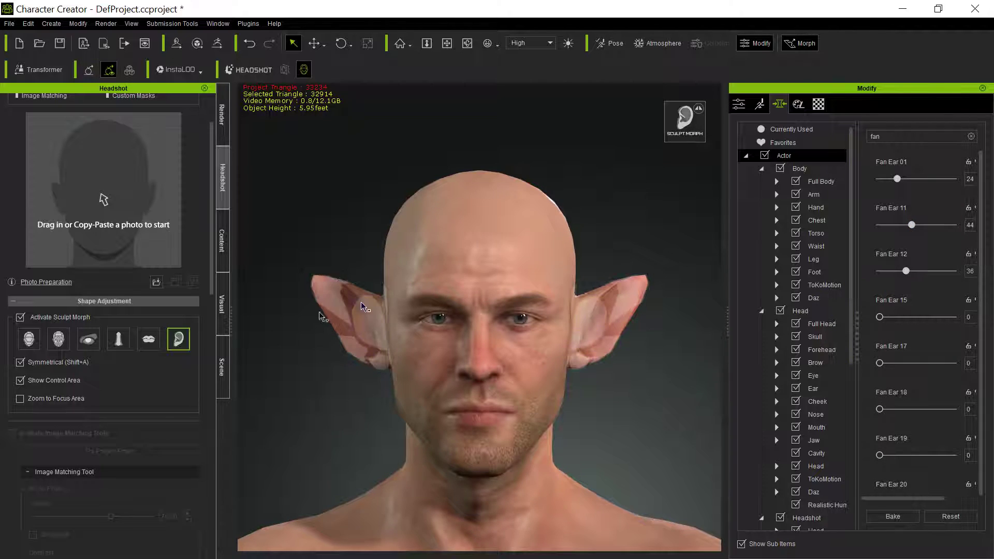
Raise the mesh subdivision level of the CC_Base avatar in the scene
{"action": "left_click", "coordinate": [221, 367]}
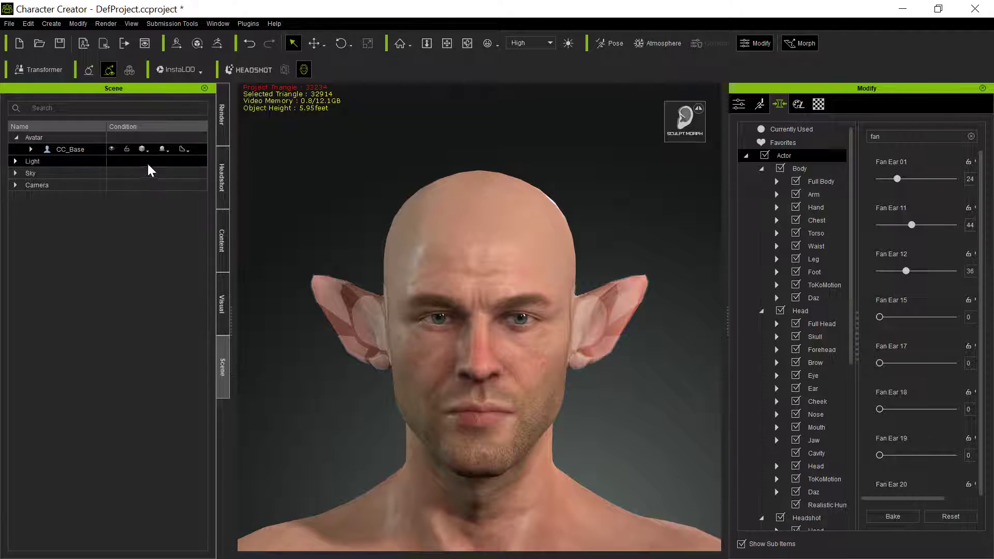
{"action": "left_click", "coordinate": [182, 149]}
{"action": "left_click", "coordinate": [205, 199]}
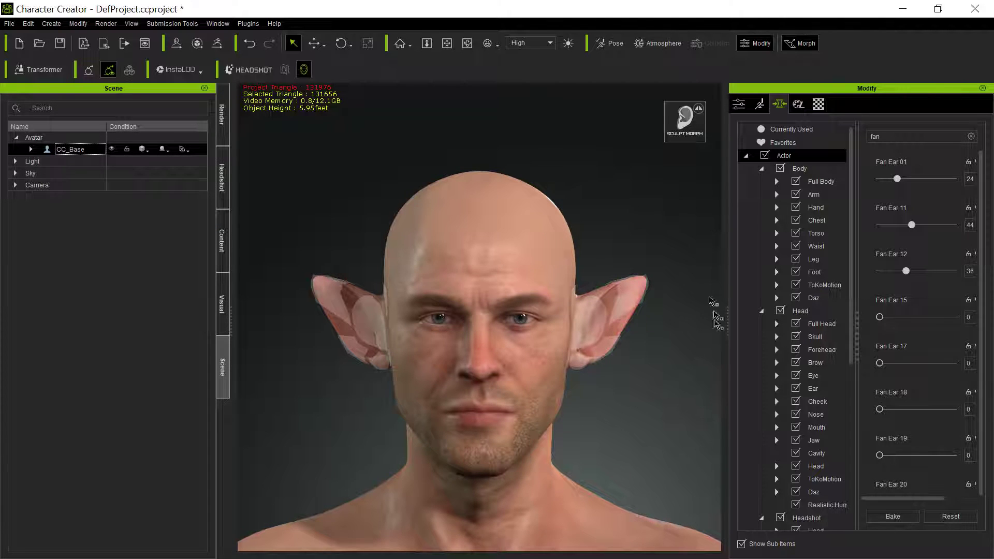
Set Fan Ear 17 to about 25, Fan Ear 18 to 4 and Fan Ear 19 to 15
{"action": "mouse_move", "coordinate": [878, 362]}
{"action": "left_mouse_down"}
{"action": "mouse_move", "coordinate": [911, 366]}
{"action": "mouse_move", "coordinate": [898, 364]}
{"action": "left_mouse_up"}
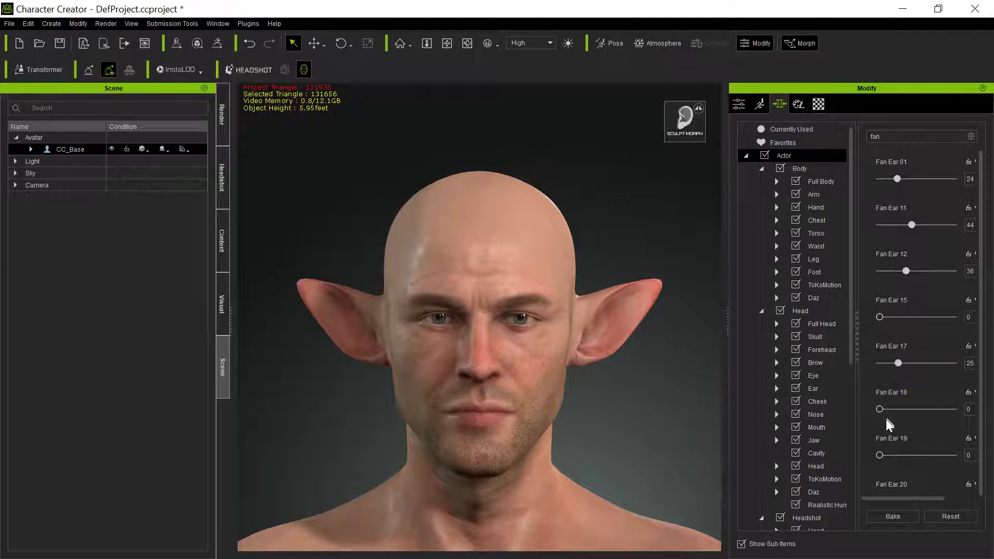
{"action": "mouse_move", "coordinate": [881, 411]}
{"action": "left_mouse_down"}
{"action": "mouse_move", "coordinate": [893, 409]}
{"action": "mouse_move", "coordinate": [884, 409]}
{"action": "left_mouse_up"}
{"action": "mouse_move", "coordinate": [880, 453]}
{"action": "left_mouse_down"}
{"action": "mouse_move", "coordinate": [899, 452]}
{"action": "mouse_move", "coordinate": [891, 453]}
{"action": "left_mouse_up"}
Sculpt the ears directly on the head, with Ear Top Height at about -94 and Ear Outer Angle at about 87
{"action": "left_click", "coordinate": [650, 304]}
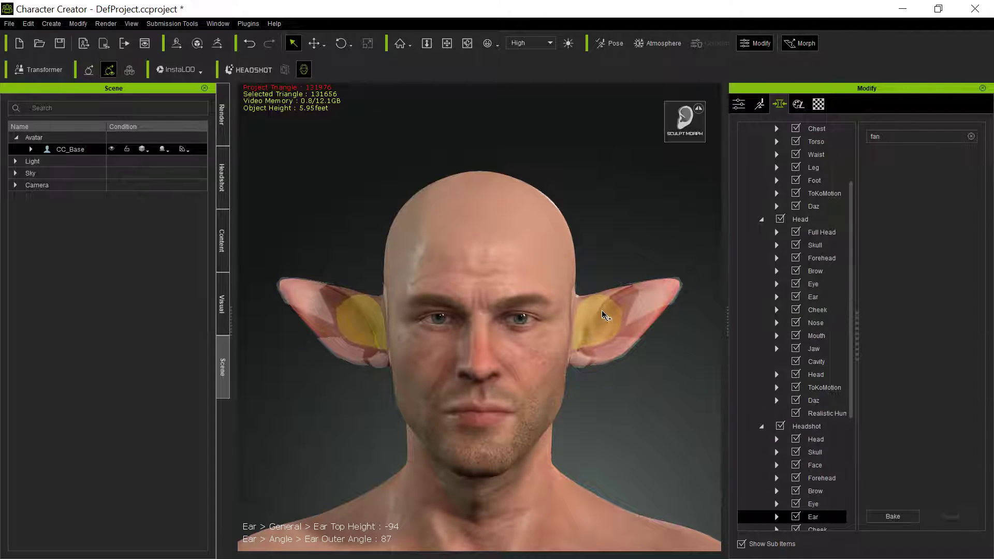
{"action": "left_click", "coordinate": [579, 286]}
{"action": "mouse_move", "coordinate": [579, 285]}
{"action": "left_mouse_down"}
{"action": "mouse_move", "coordinate": [639, 311]}
{"action": "mouse_move", "coordinate": [614, 364]}
{"action": "mouse_move", "coordinate": [656, 346]}
{"action": "mouse_move", "coordinate": [661, 290]}
{"action": "mouse_move", "coordinate": [658, 304]}
{"action": "mouse_move", "coordinate": [671, 286]}
{"action": "mouse_move", "coordinate": [605, 384]}
{"action": "mouse_move", "coordinate": [666, 339]}
{"action": "mouse_move", "coordinate": [591, 374]}
{"action": "left_mouse_up"}
Return to the filtered Actor morphs and set Fan Ear 20 to about 59
{"action": "scroll", "coordinate": [772, 248], "scroll_direction": "down", "scroll_amount": 1}
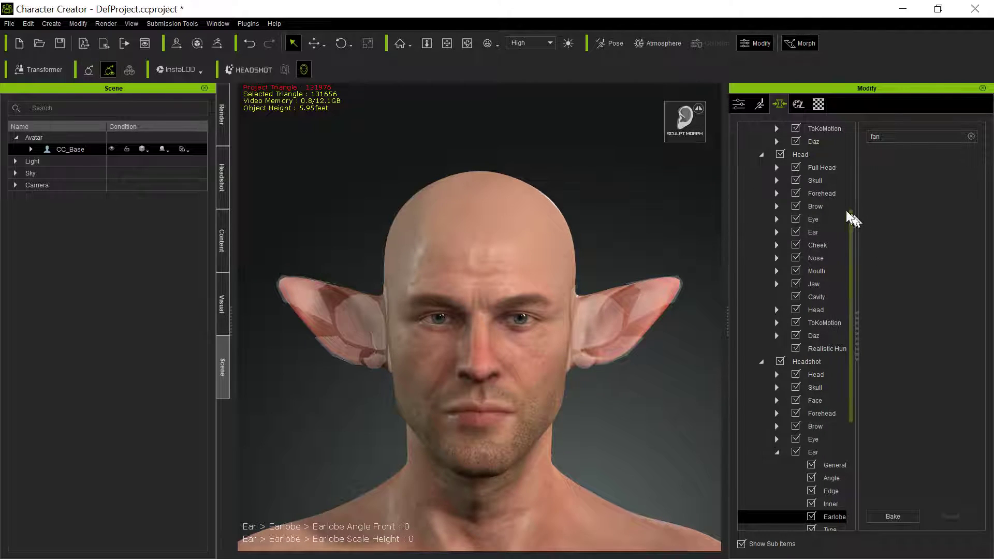
{"action": "scroll", "coordinate": [817, 159], "scroll_direction": "up", "scroll_amount": 4}
{"action": "left_click", "coordinate": [816, 157]}
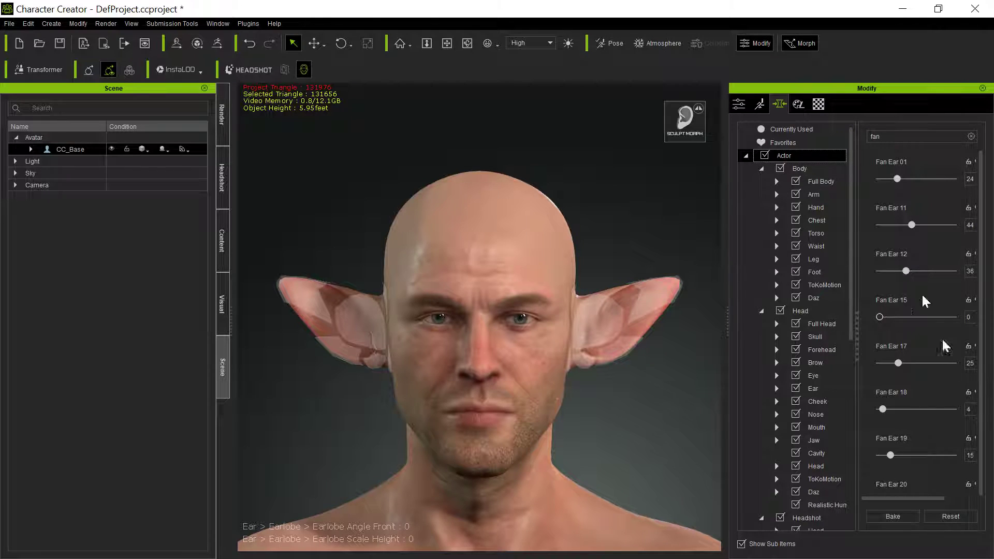
{"action": "scroll", "coordinate": [902, 445], "scroll_direction": "down", "scroll_amount": 1}
{"action": "left_click_drag", "start_coordinate": [879, 476], "coordinate": [918, 475]}
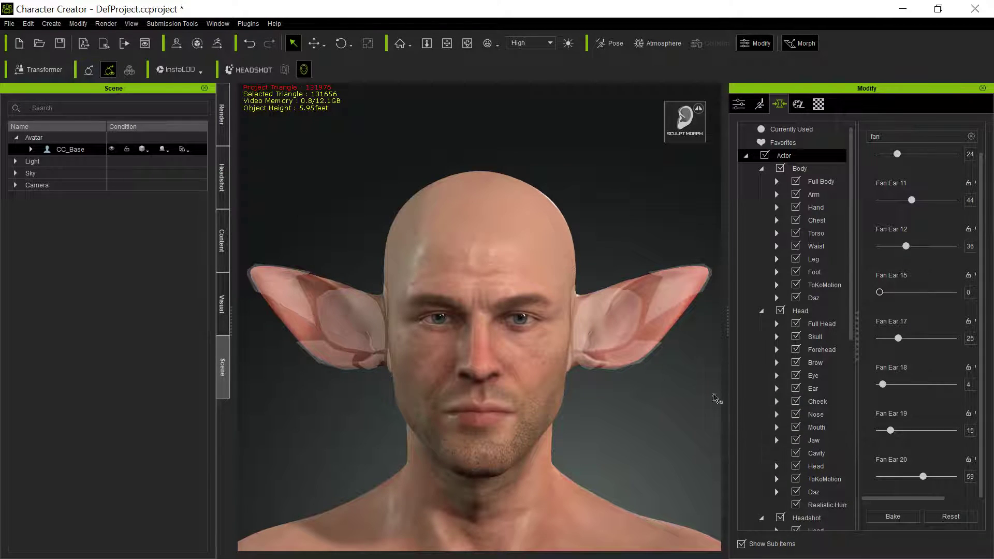
Sculpt the outer ears to about Outer Angle 82 and Top Height -100, and adjust the ear centre's angle and in-out position
{"action": "left_click", "coordinate": [670, 310]}
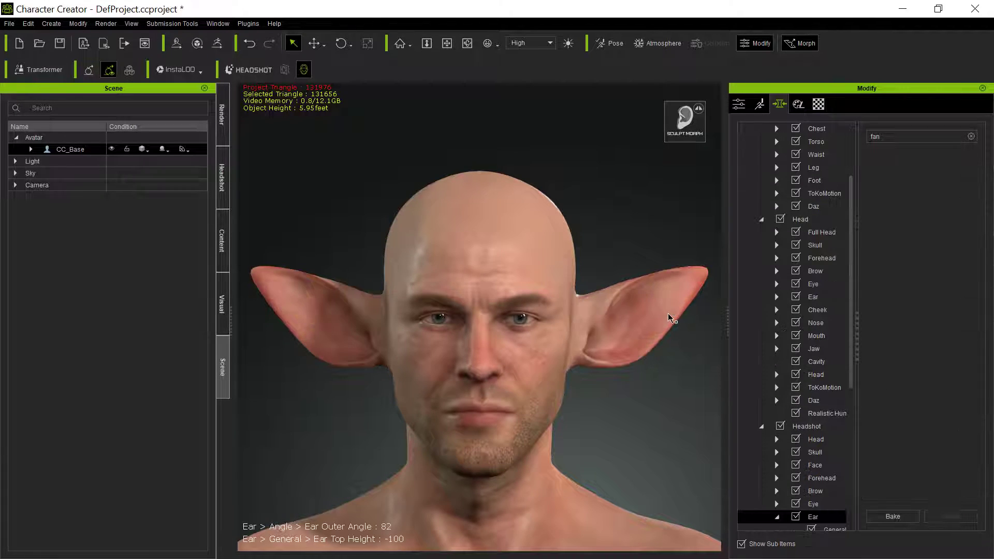
{"action": "left_click", "coordinate": [594, 331]}
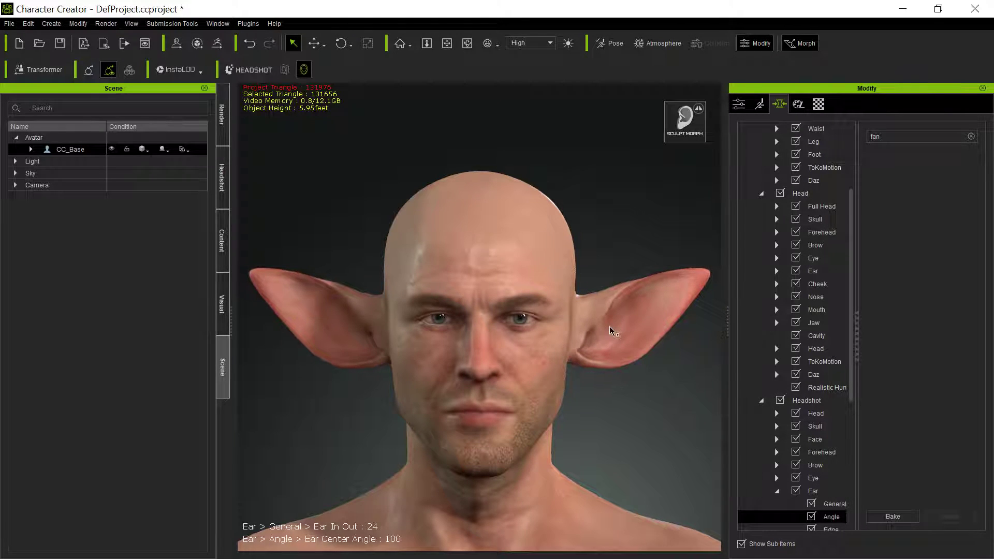
{"action": "left_click_drag", "start_coordinate": [605, 333], "coordinate": [617, 357]}
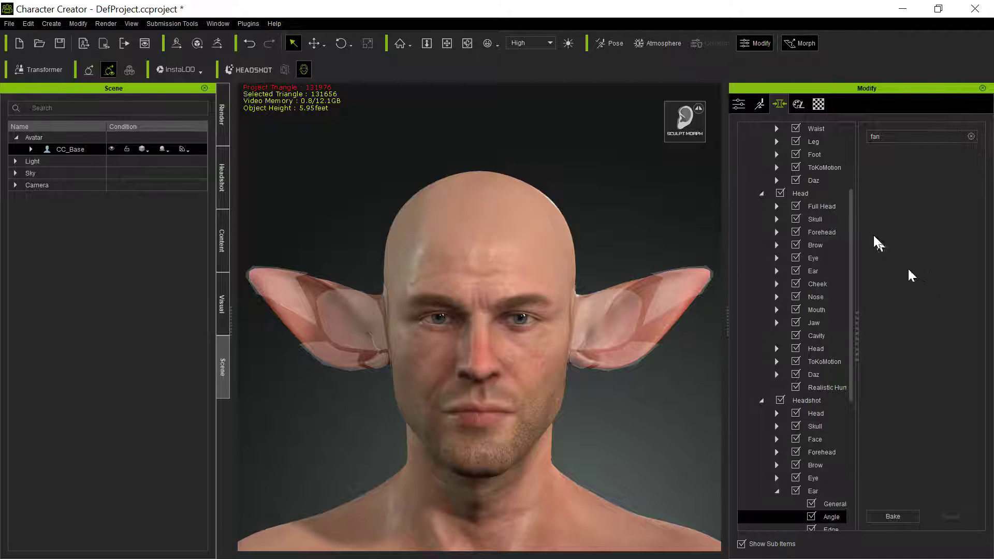
Go back to the Actor morphs and clear the "fan" search filter to list all sliders
{"action": "scroll", "coordinate": [835, 272], "scroll_direction": "up", "scroll_amount": 3}
{"action": "left_click", "coordinate": [784, 155]}
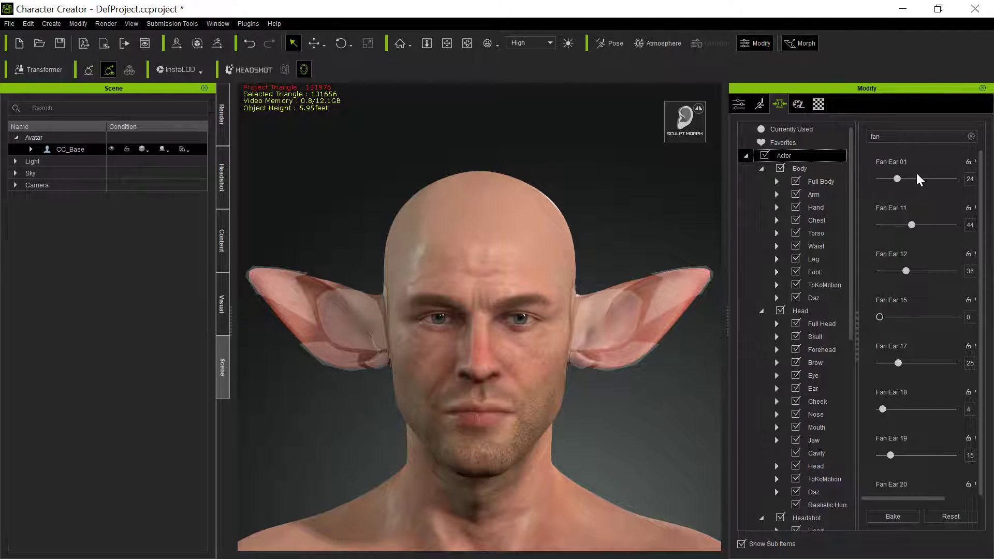
{"action": "left_click", "coordinate": [972, 133]}
{"action": "left_click", "coordinate": [971, 136]}
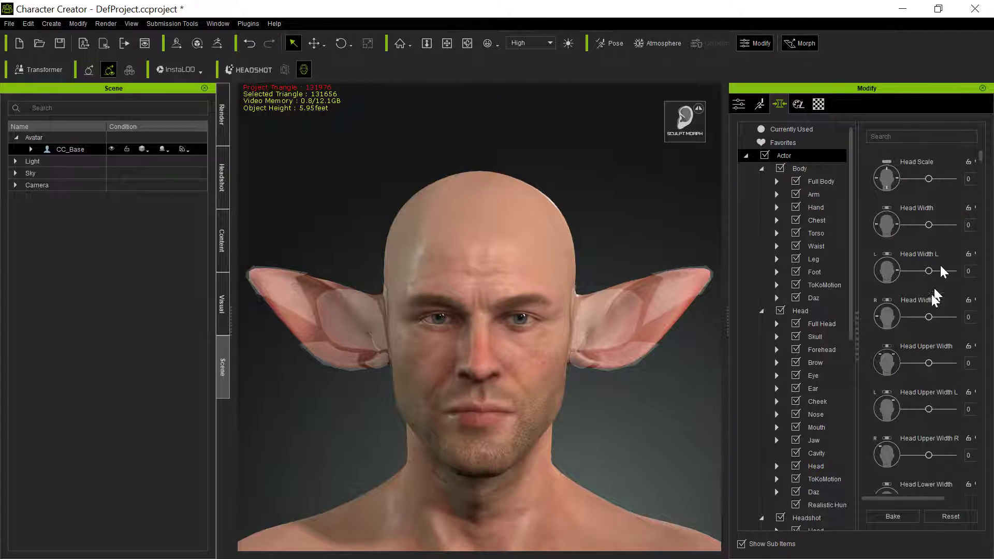